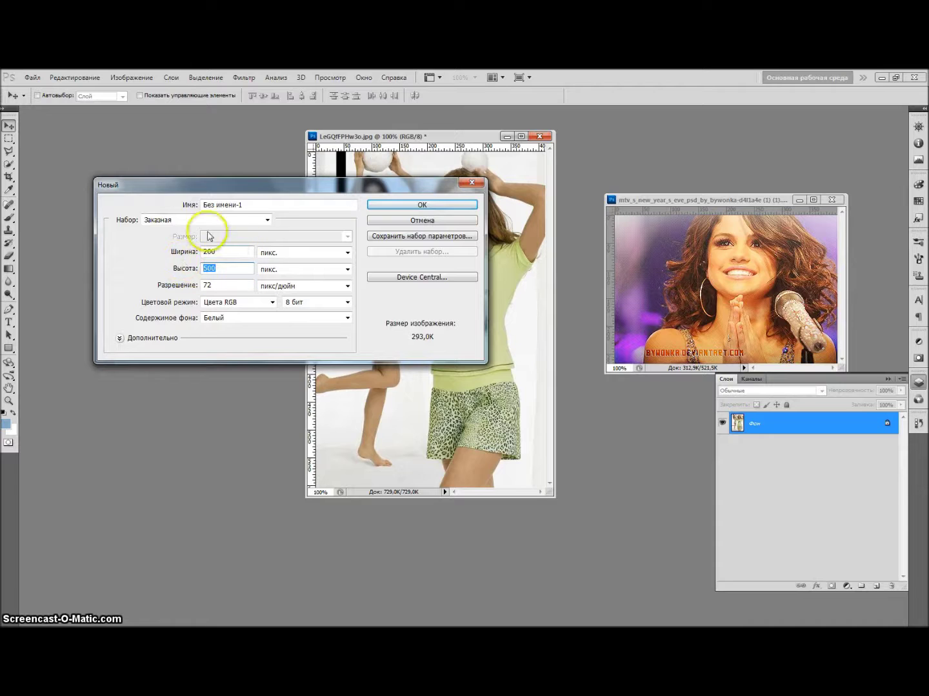
Create the 200×500 px document, then copy the girl photo into it and position it
left_click(422, 204)
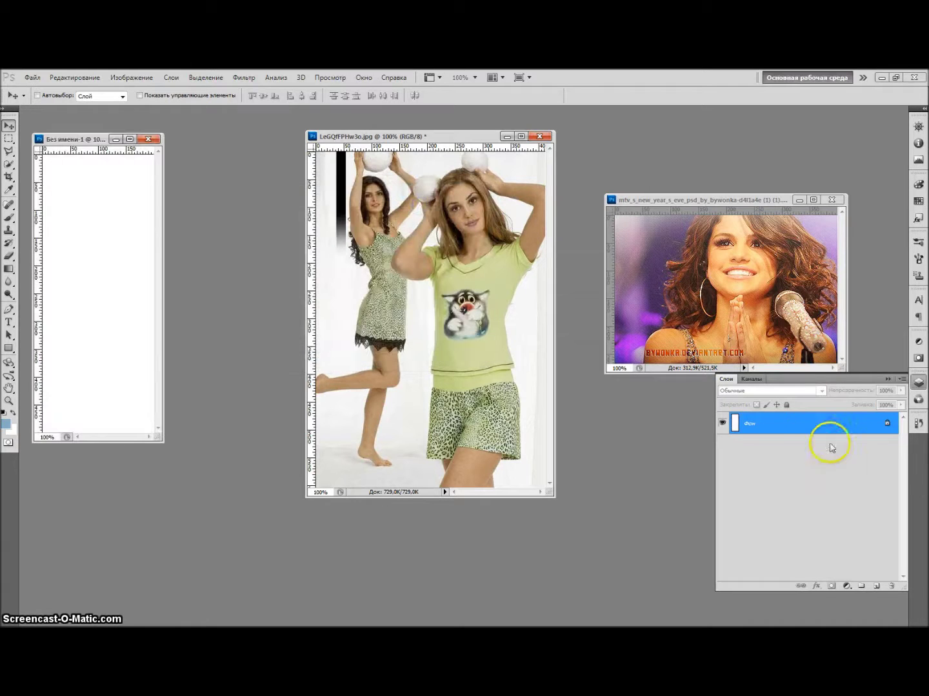
left_click(496, 304)
left_click_drag(748, 423, 49, 264)
left_click_drag(93, 139, 516, 145)
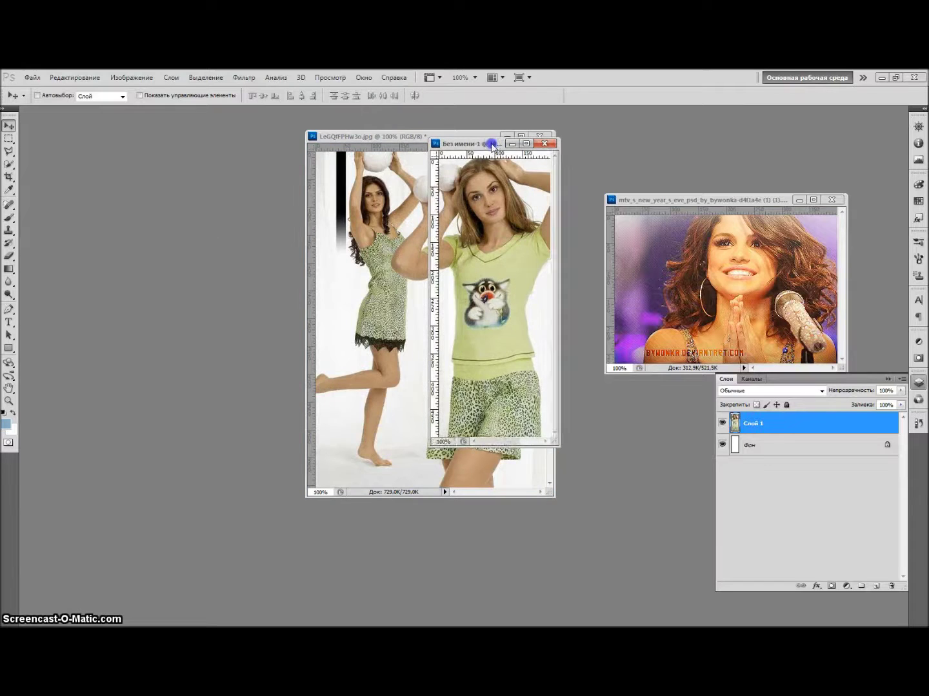
Free Transform the photo down to about 86% and reposition it on the canvas
left_click(8, 164)
right_click(502, 263)
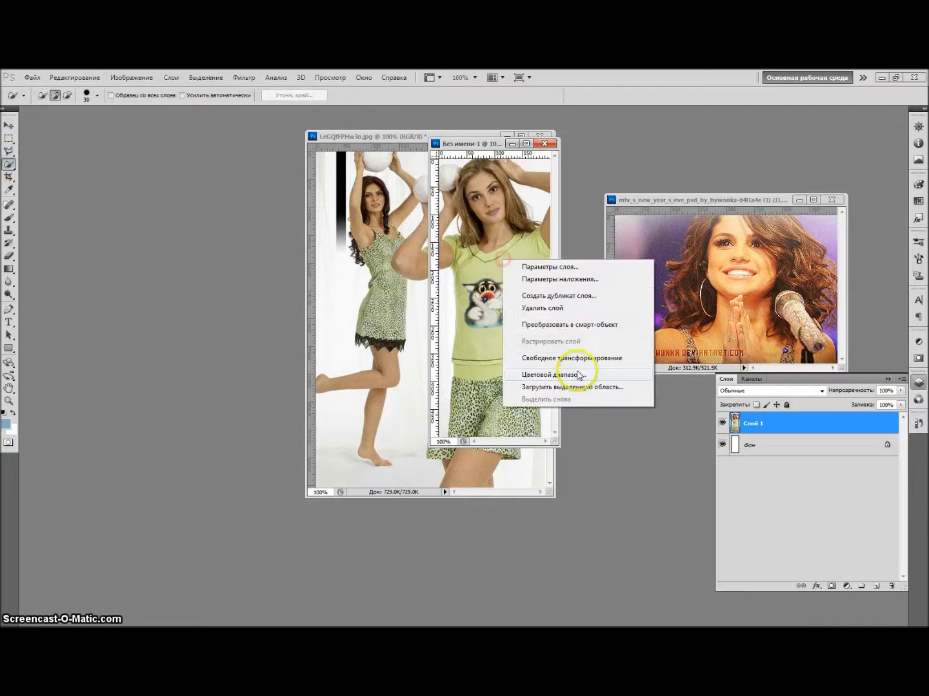
left_click(543, 356)
left_click_drag(544, 445, 739, 604)
left_click_drag(659, 559, 607, 478)
key("Return")
key("w")
Flatten the document into a single background layer
left_click_drag(586, 150, 374, 136)
left_click(244, 77)
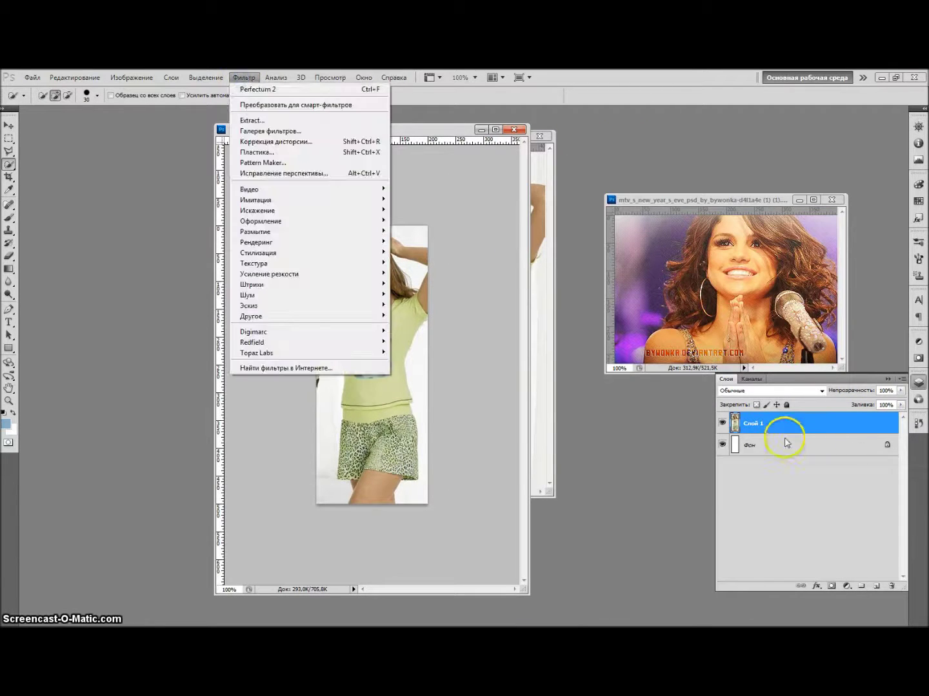
right_click(785, 443)
left_click(851, 530)
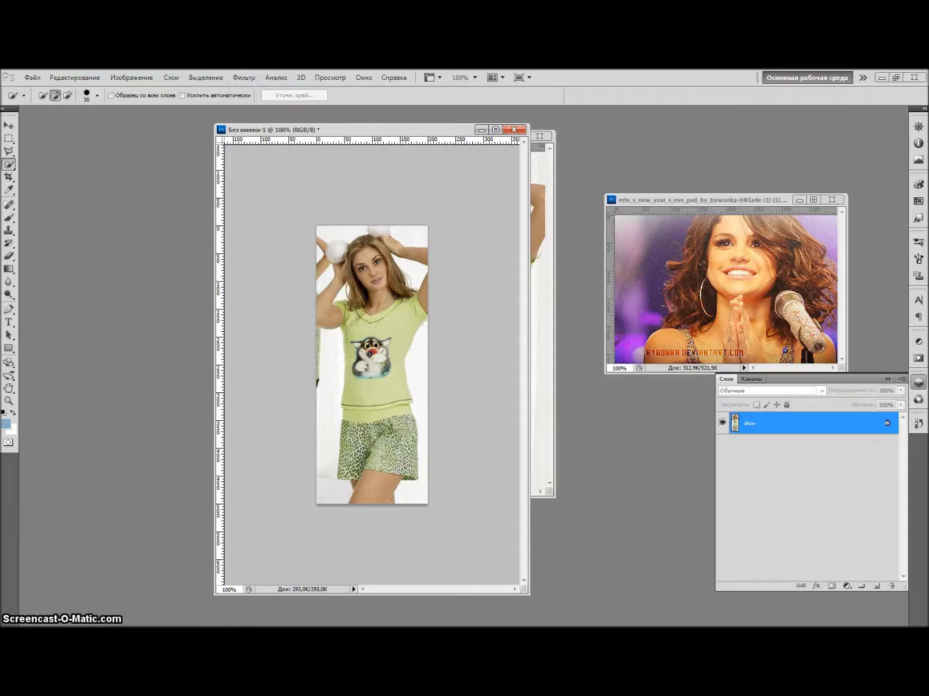
Apply Smart Sharpen to the photo at 100% amount and 4.4 radius
left_click(253, 77)
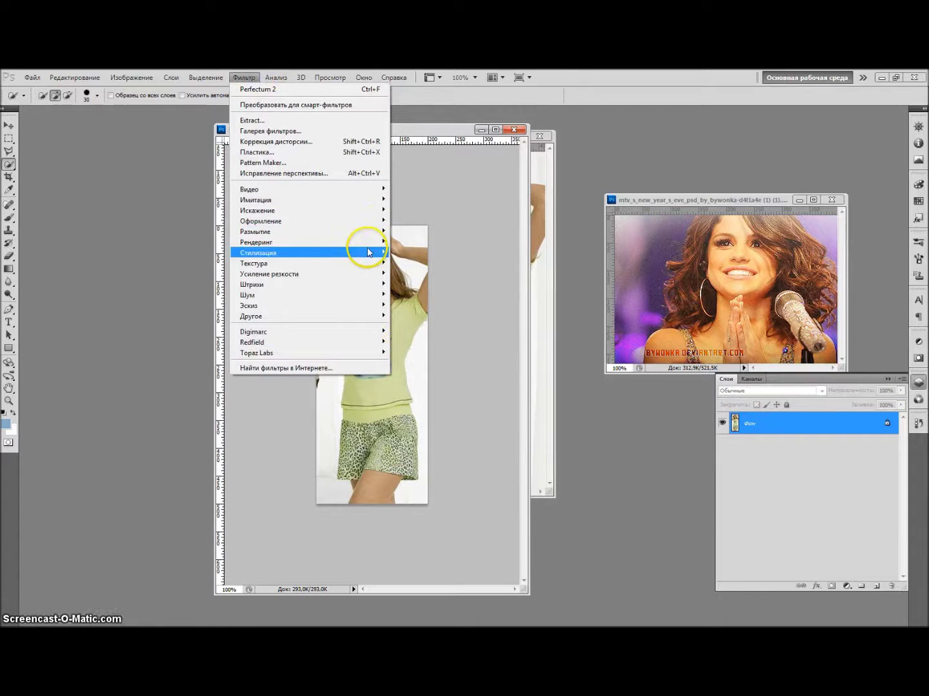
mouse_move(370, 263)
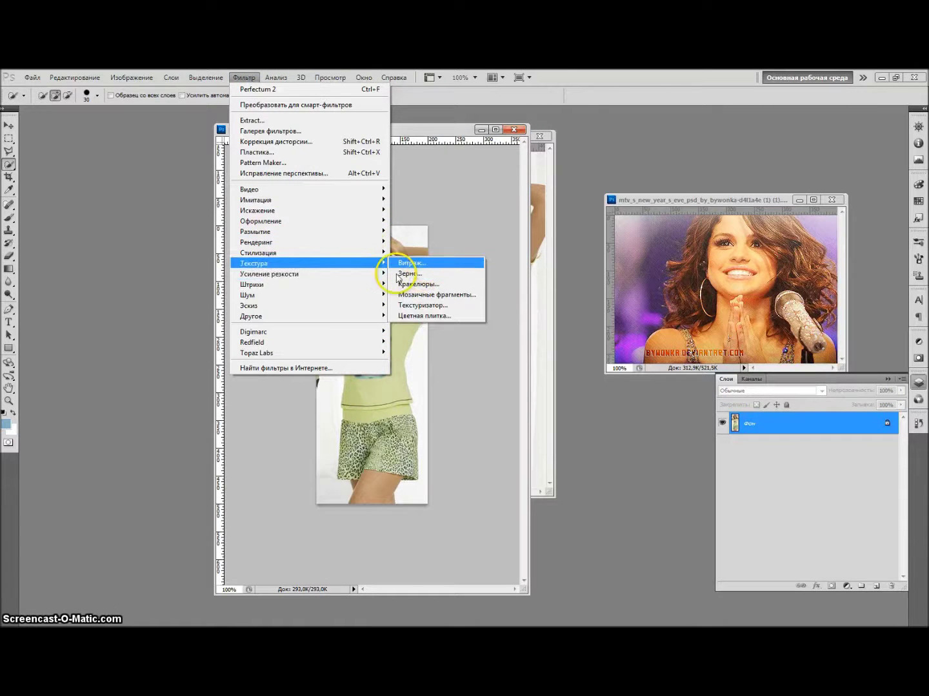
left_click(425, 316)
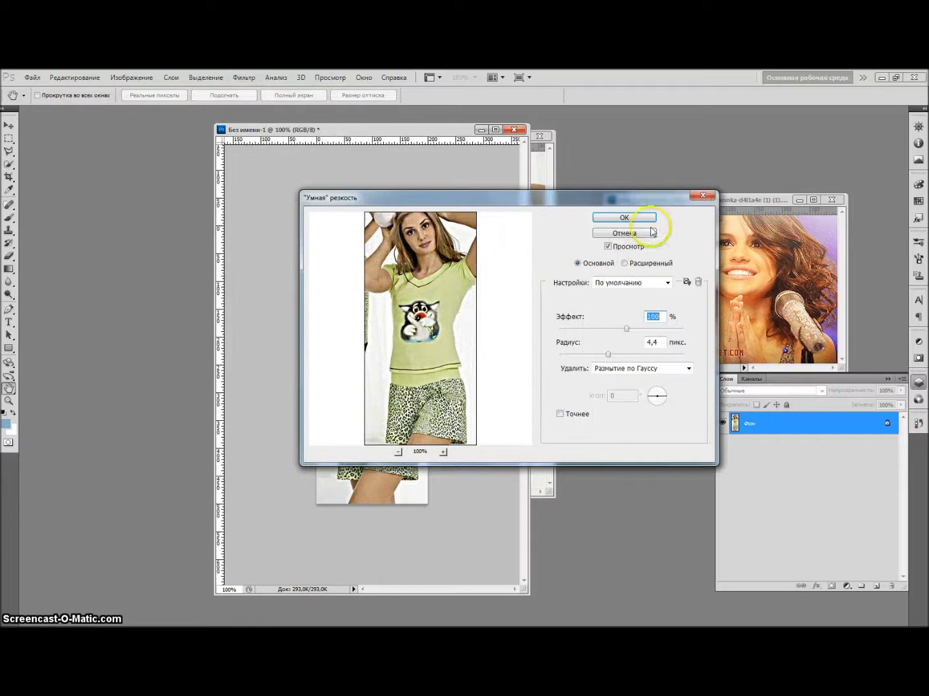
left_click(656, 316)
left_click(635, 219)
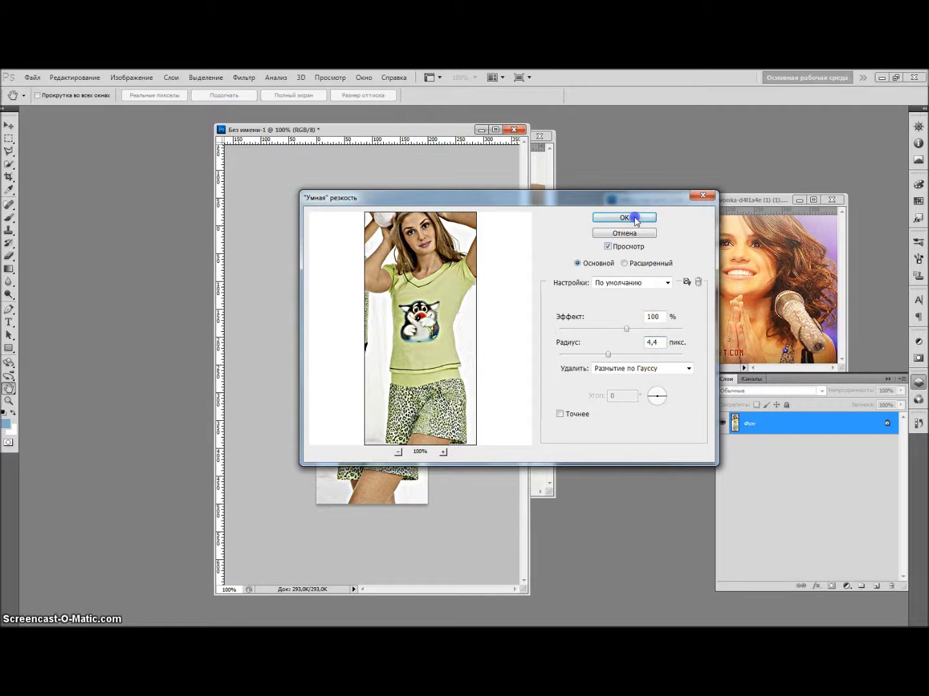
Smooth the photo with the Redfield Perfectum 2 filter at smoothing 070
left_click(243, 80)
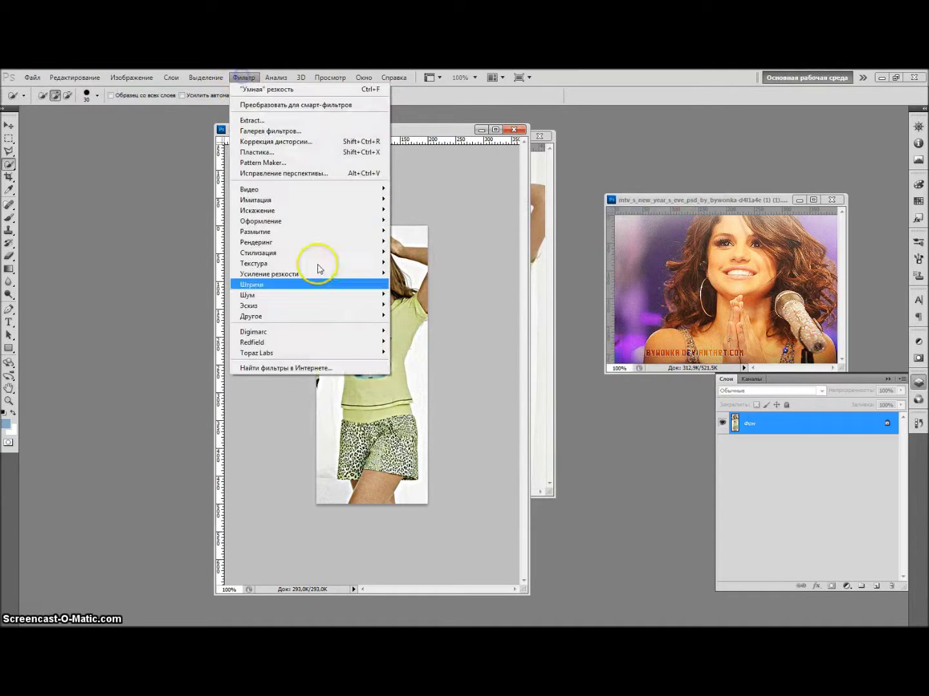
mouse_move(367, 342)
left_click(417, 346)
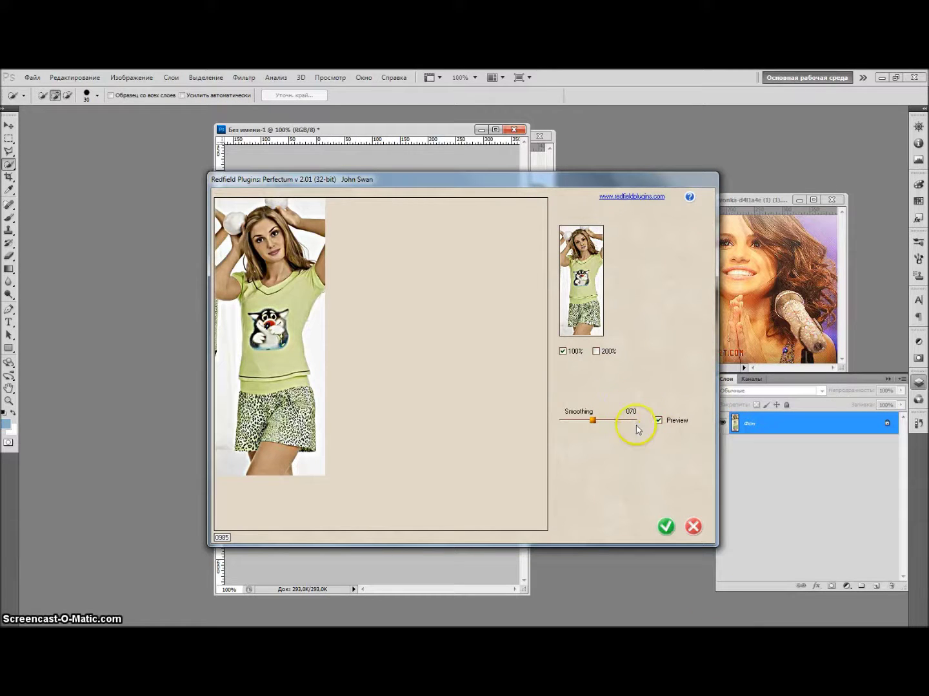
left_click(665, 527)
left_click(785, 254)
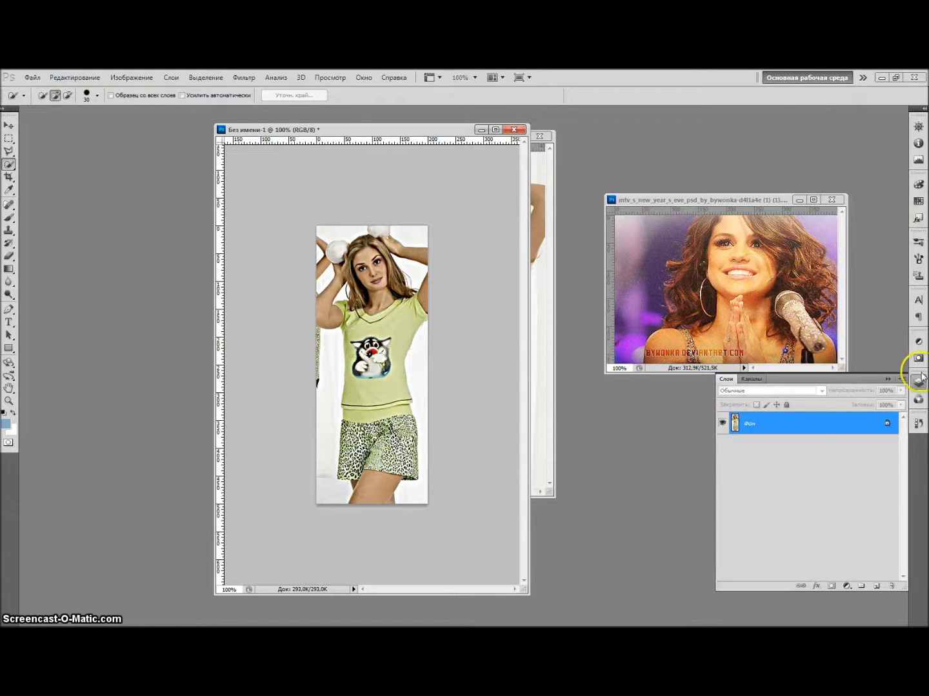
Duplicate the background layer
right_click(839, 429)
left_click(866, 444)
key("Return")
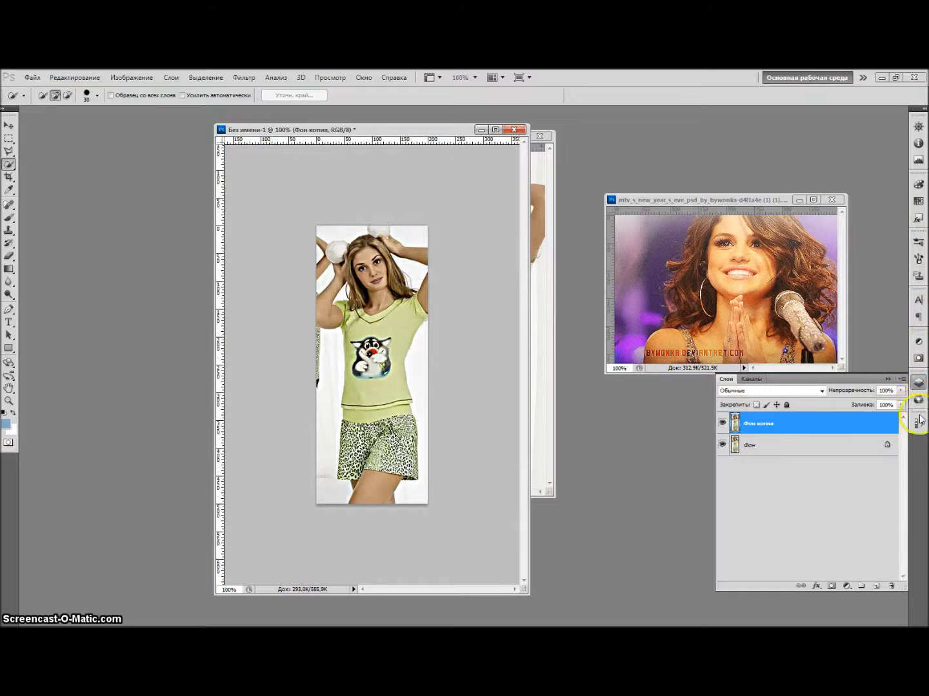
Try several preset layer styles from the Styles panel on the background copy
left_click(918, 220)
scroll(890, 412, "down", 2)
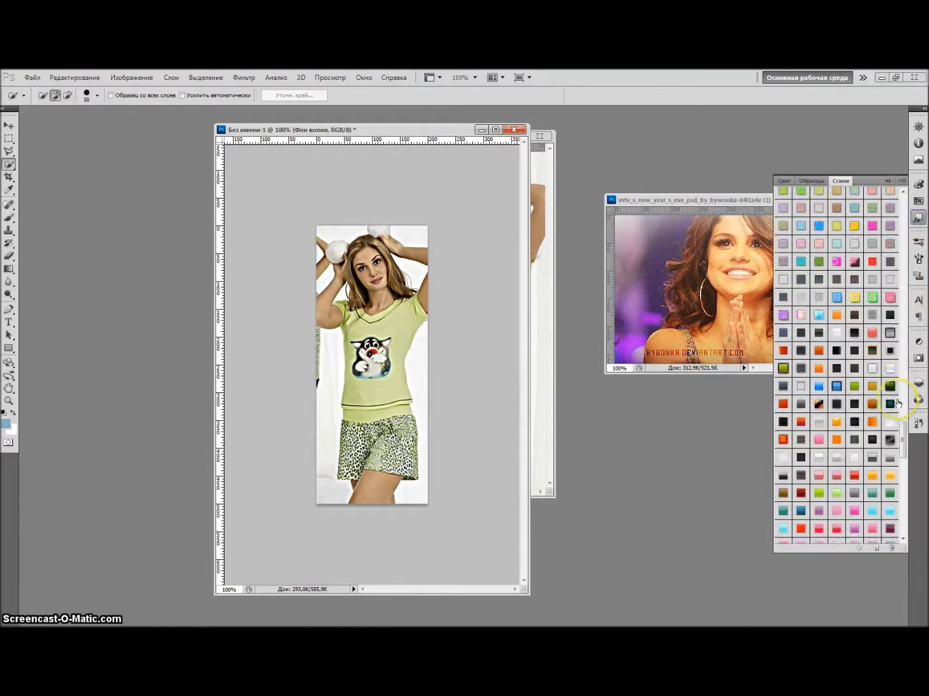
left_click(893, 423)
left_click_drag(904, 439, 903, 509)
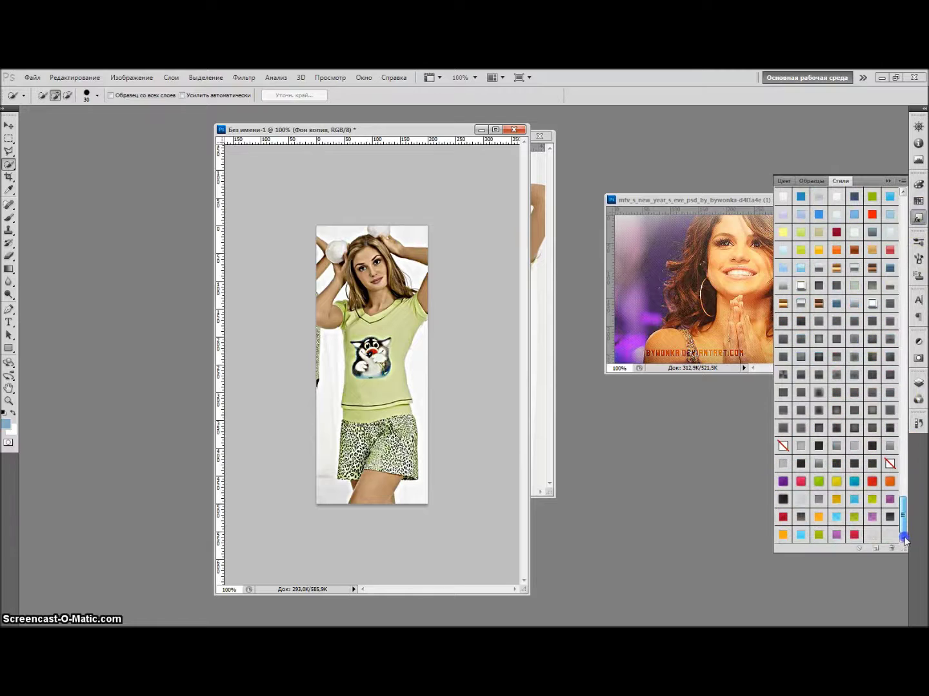
left_click(840, 357)
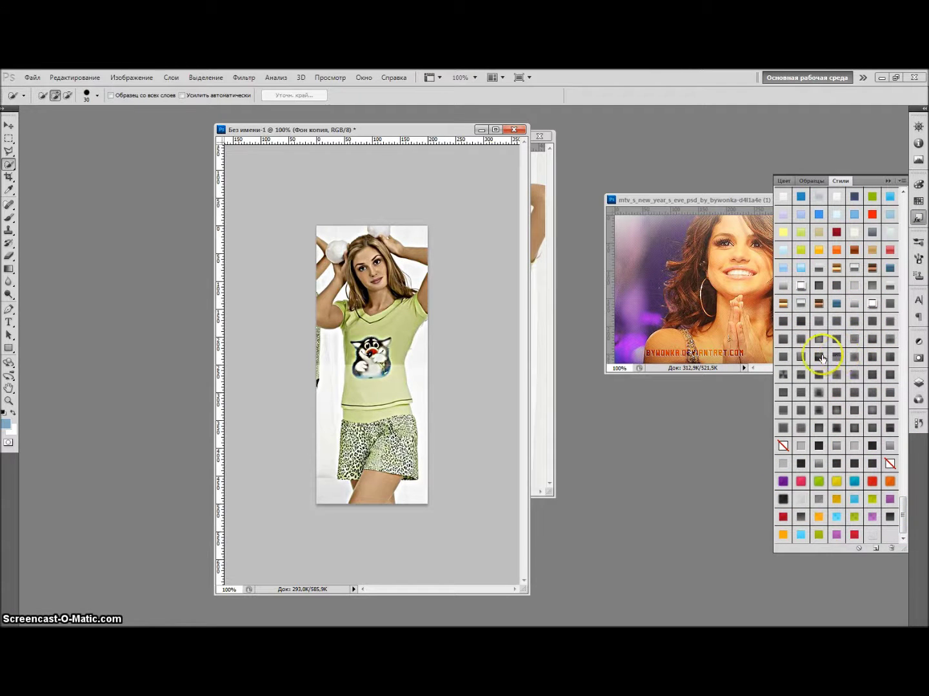
left_click(821, 357)
Try brighter and edge-shadow presets, settling on a darker toning style
left_click(794, 356)
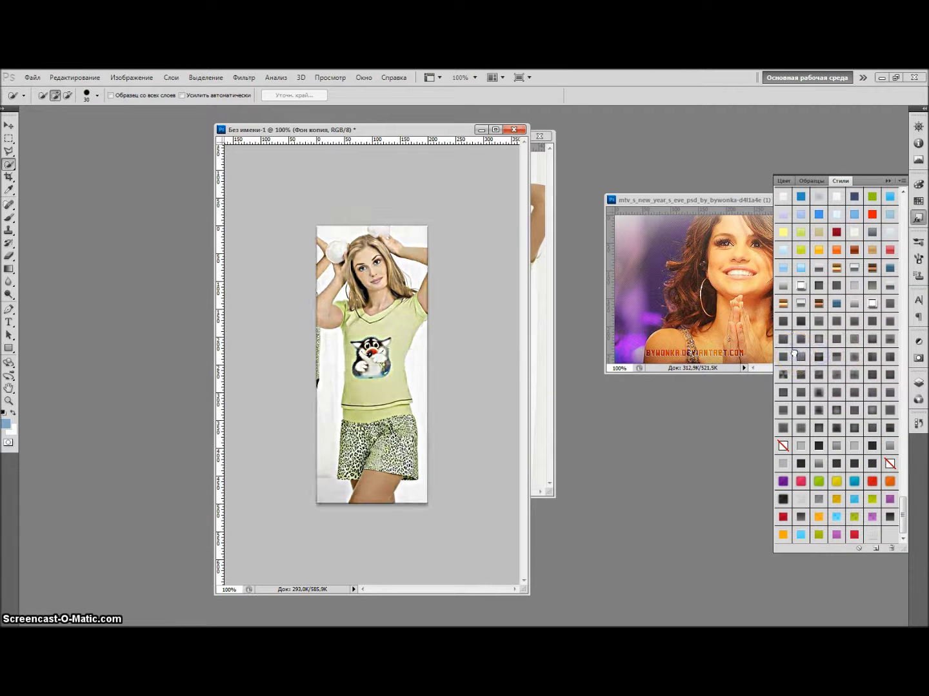
left_click(787, 357)
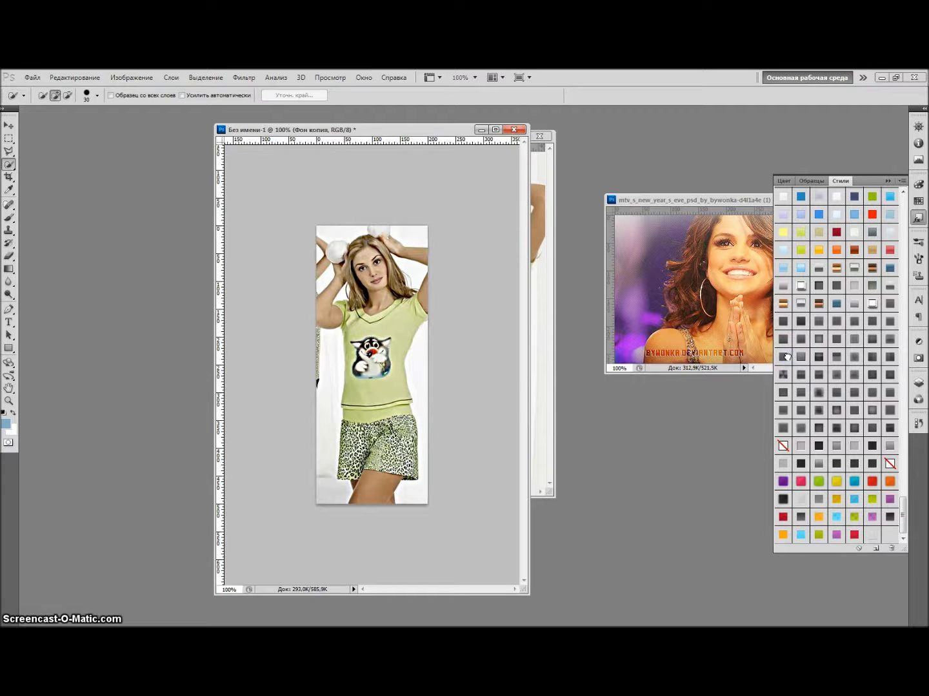
left_click(873, 339)
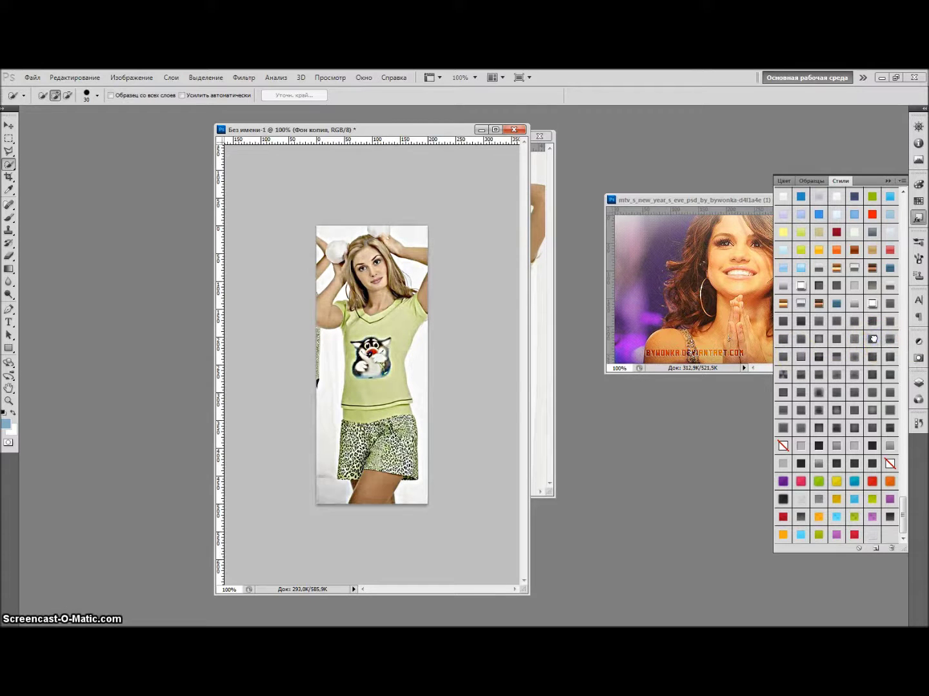
left_click(784, 338)
left_click(665, 310)
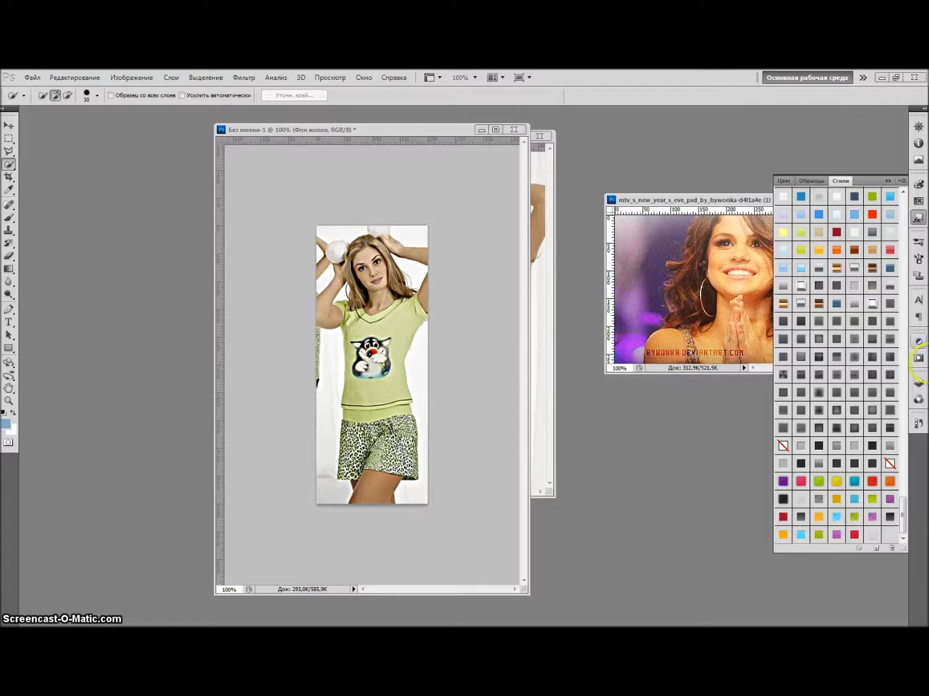
left_click(918, 383)
Copy the adjustment layer group from the other PSD, expand it, and hide layer 1
left_click_drag(787, 418, 444, 330)
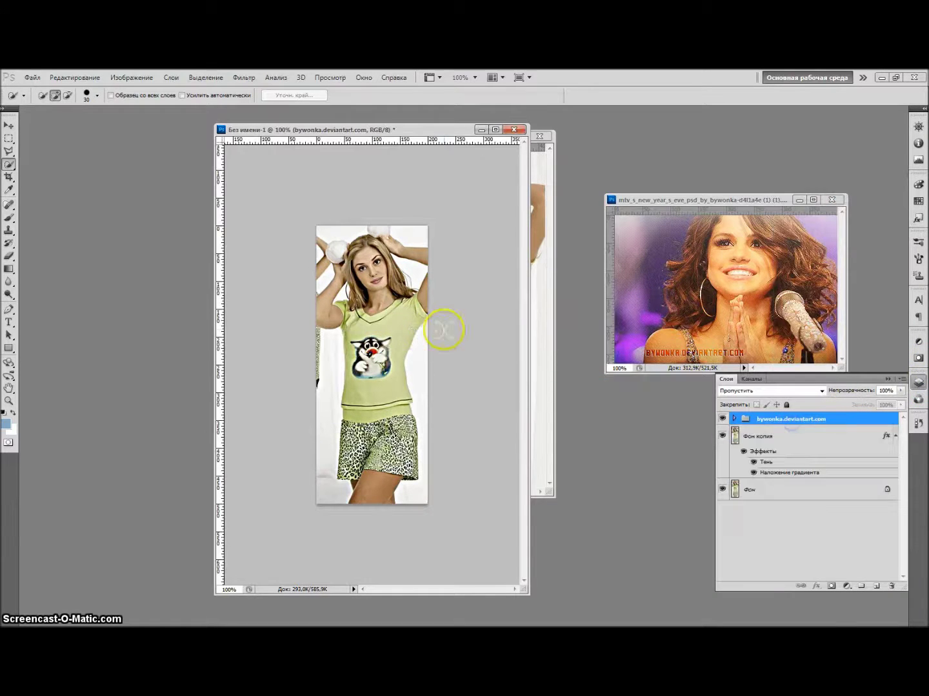
left_click(733, 420)
scroll(740, 503, "down", 2)
left_click(740, 530)
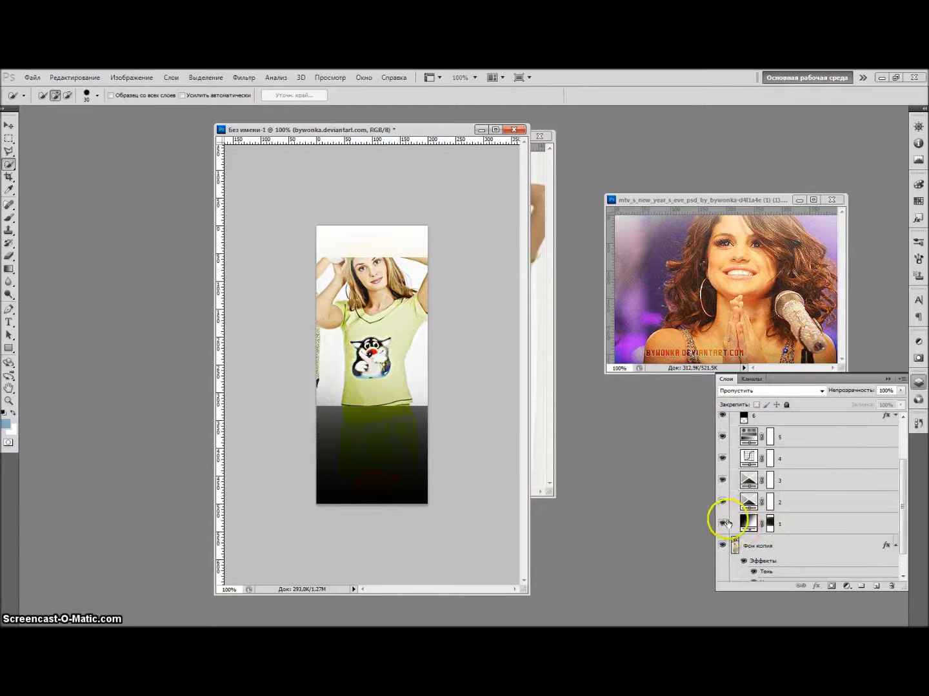
left_click(766, 424)
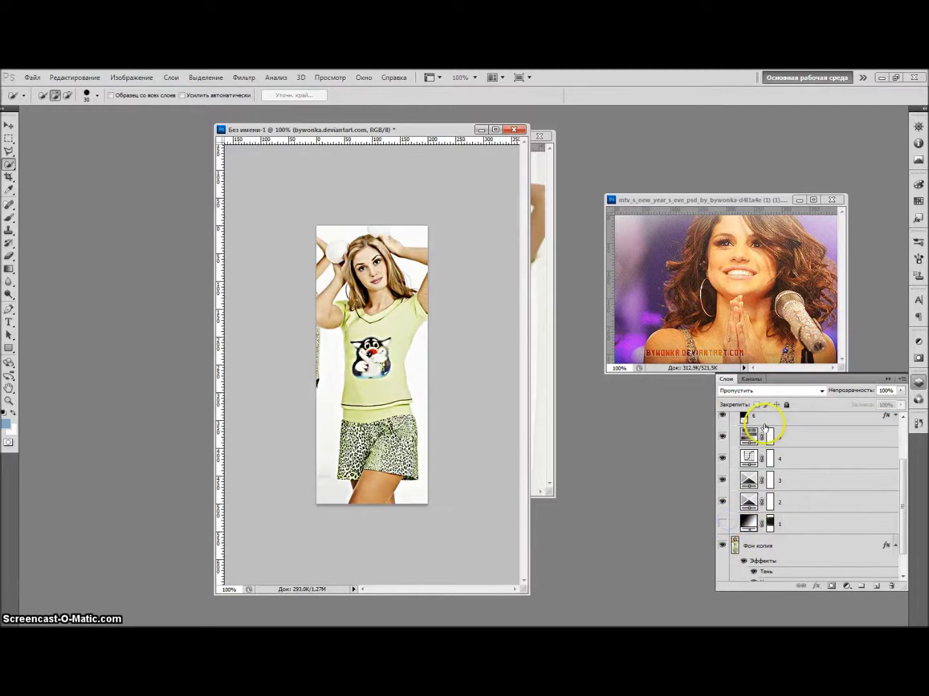
Stretch layer 6 down to the bottom of the image with Free Transform
right_click(374, 266)
left_click(414, 357)
mouse_move(490, 387)
left_mouse_down()
mouse_move(508, 405)
mouse_move(510, 358)
mouse_move(512, 504)
left_mouse_up()
key("Return")
key("w")
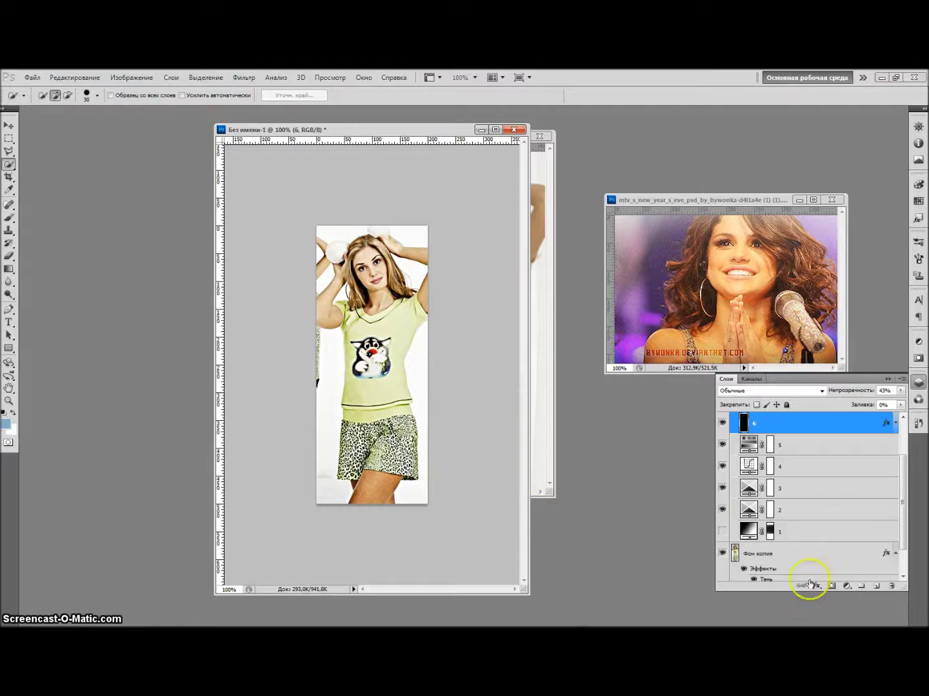
Merge all visible layers into the background, then begin duplicating it
scroll(754, 552, "down", 2)
right_click(772, 572)
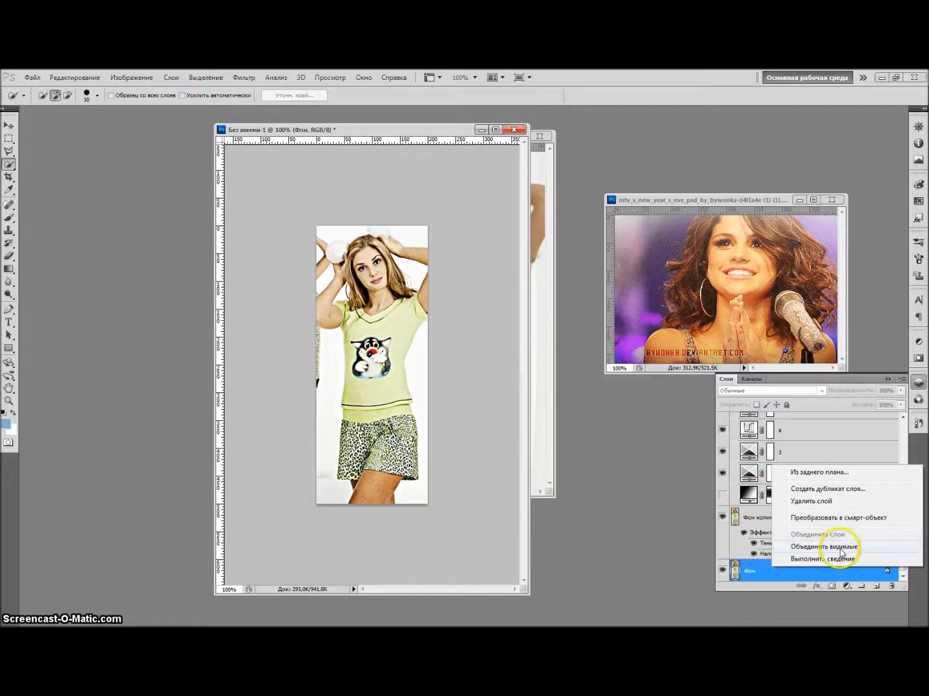
left_click(838, 602)
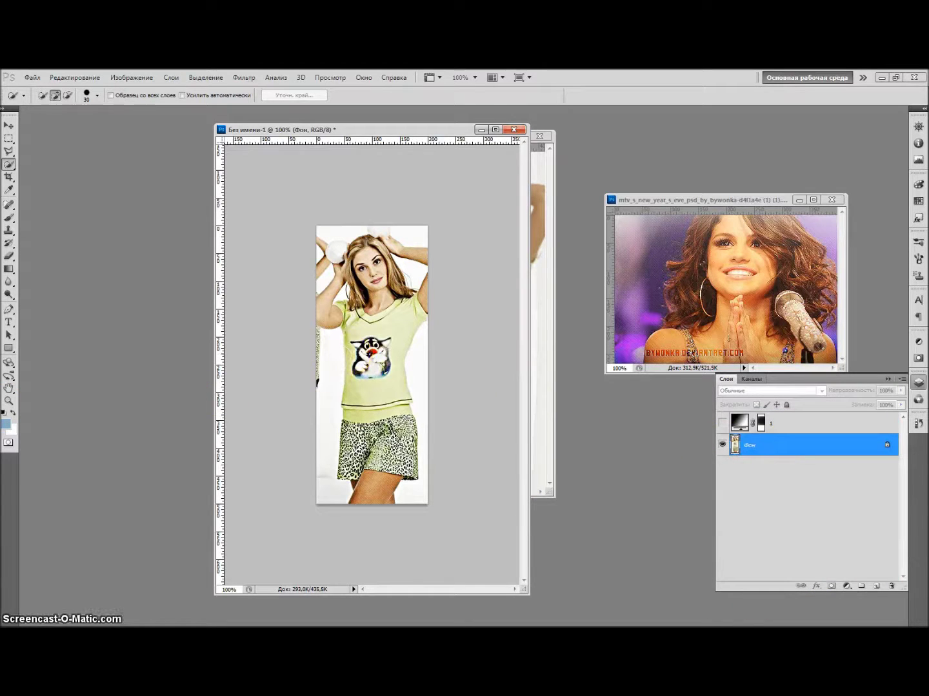
left_click(780, 458)
right_click(780, 459)
left_click(773, 443)
right_click(774, 444)
left_click(784, 462)
Duplicate the background and apply a light preset style with a dotted edge
key("Return")
left_click(918, 218)
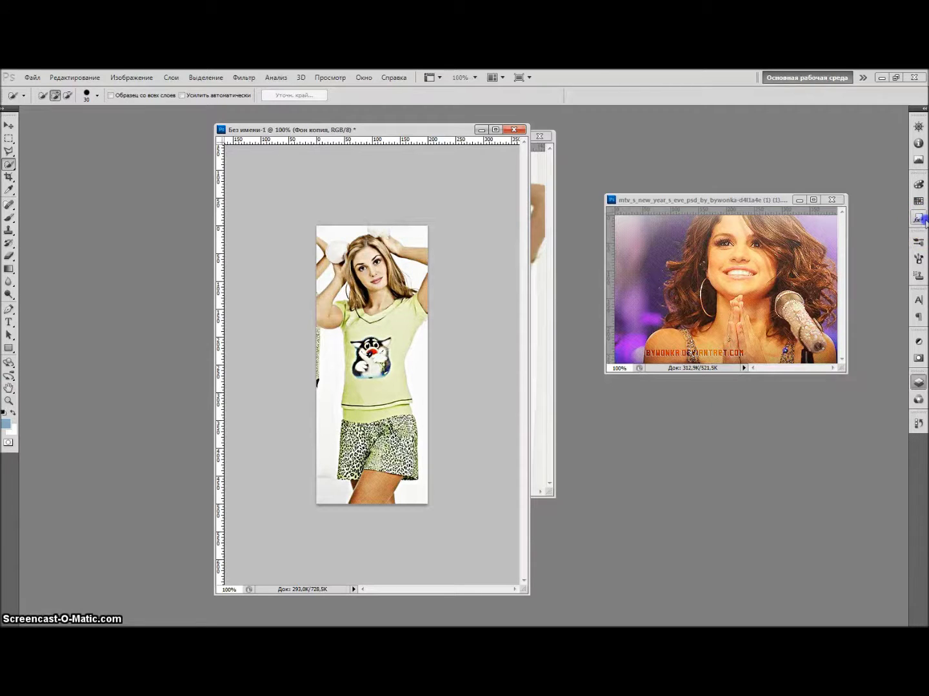
scroll(894, 280, "up", 10)
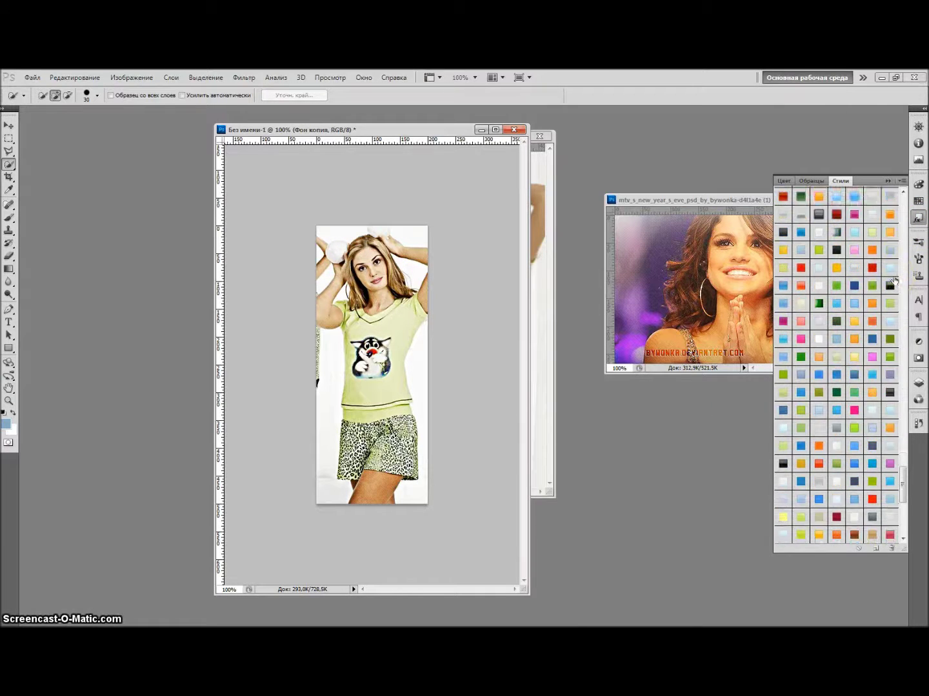
scroll(894, 280, "up", 3)
left_click_drag(903, 452, 906, 410)
left_click(784, 237)
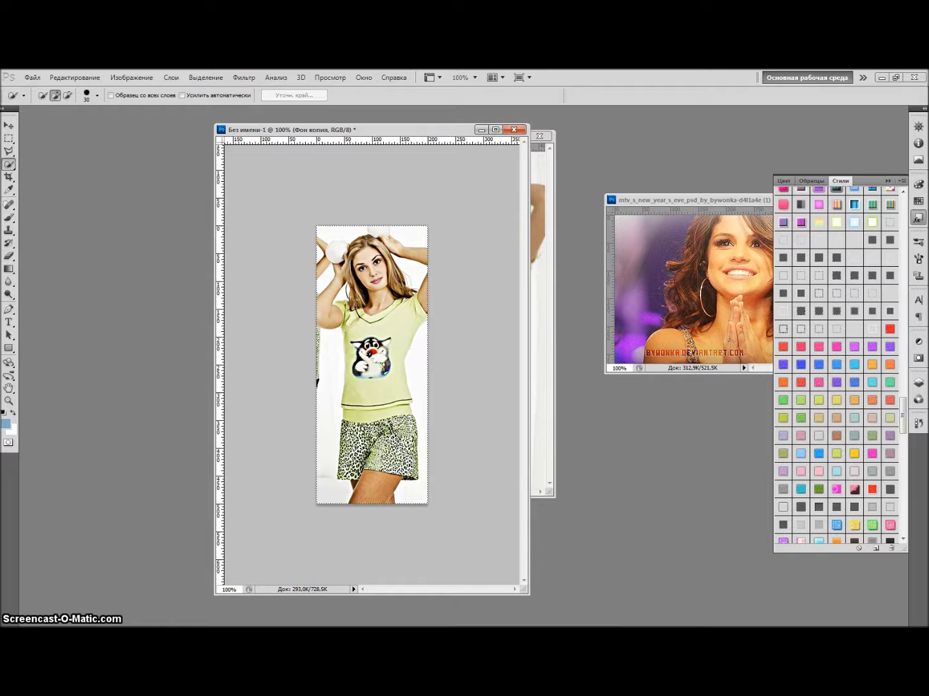
left_click(9, 322)
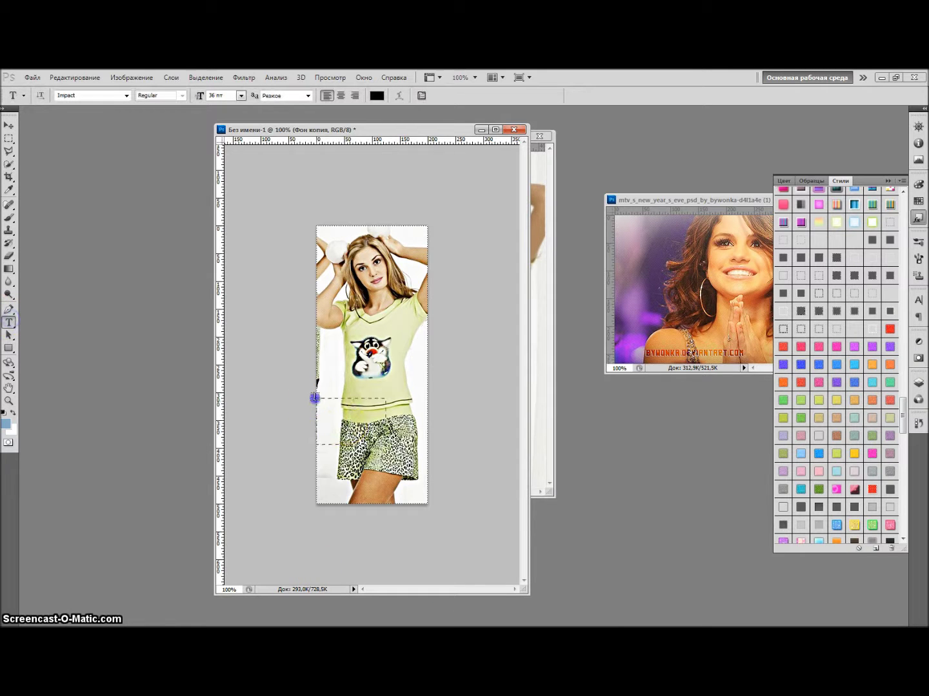
Paste the club ID text into a paragraph box across the shirt hem
left_click_drag(315, 398, 427, 456)
right_click(390, 450)
left_click(438, 265)
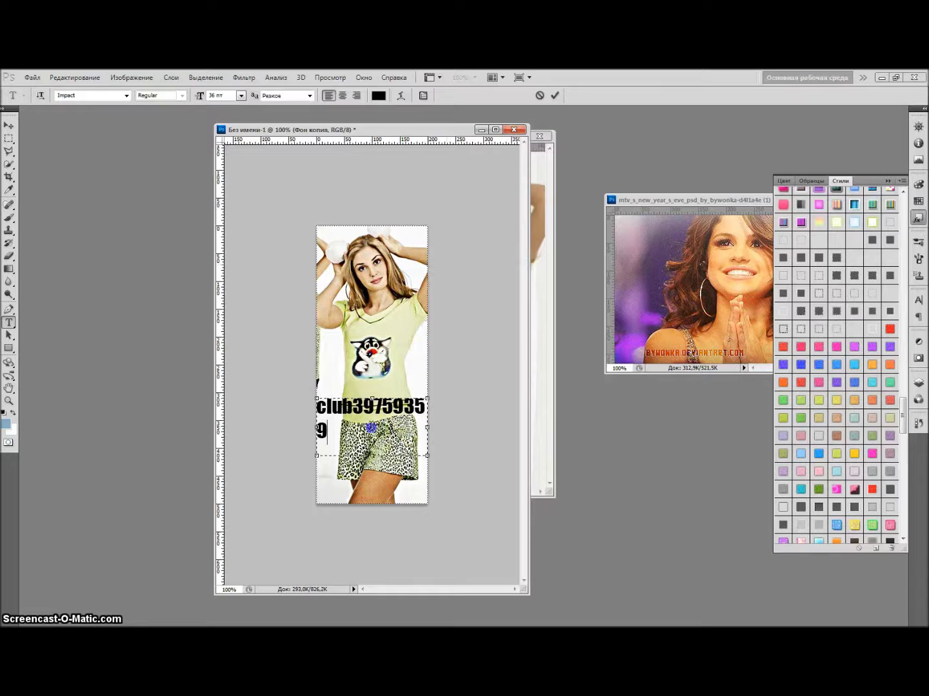
key("ctrl+a")
Set the club ID text to 30 pt in the LaPointe's Road font
left_click(241, 97)
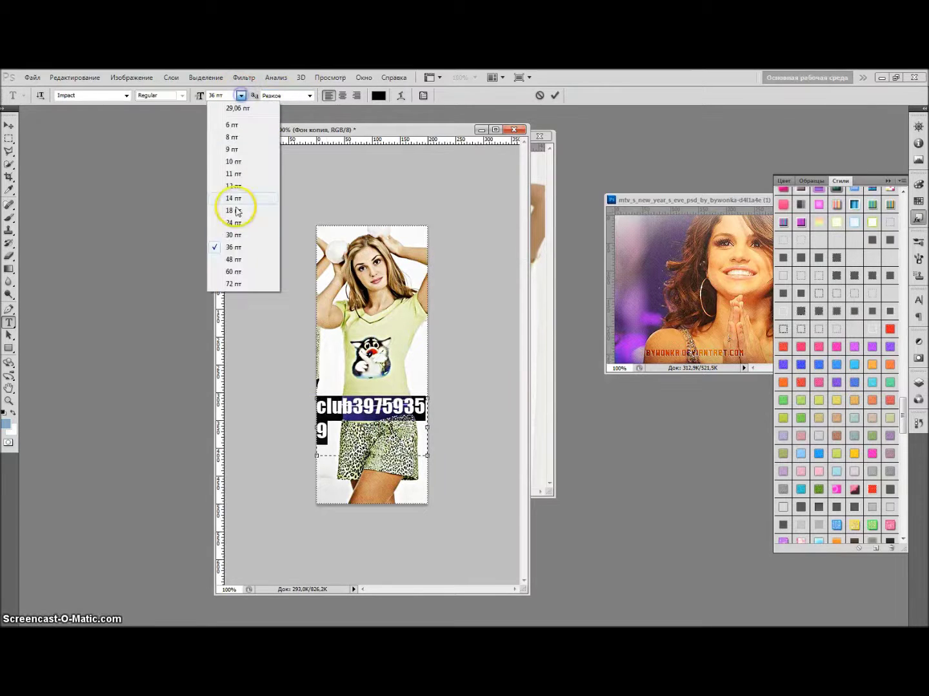
left_click(250, 237)
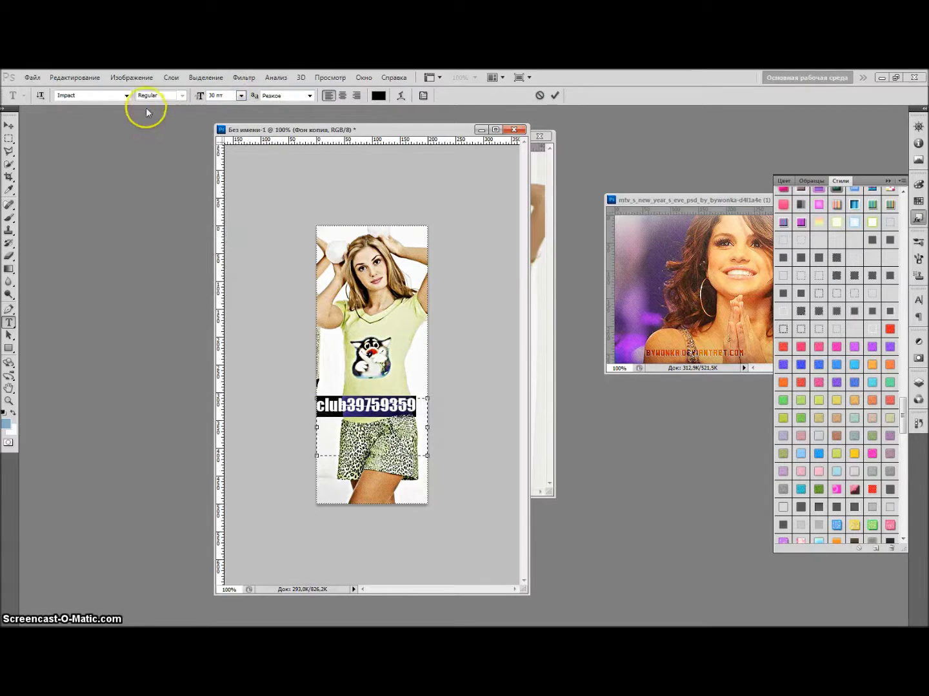
left_click(126, 95)
left_click(189, 208)
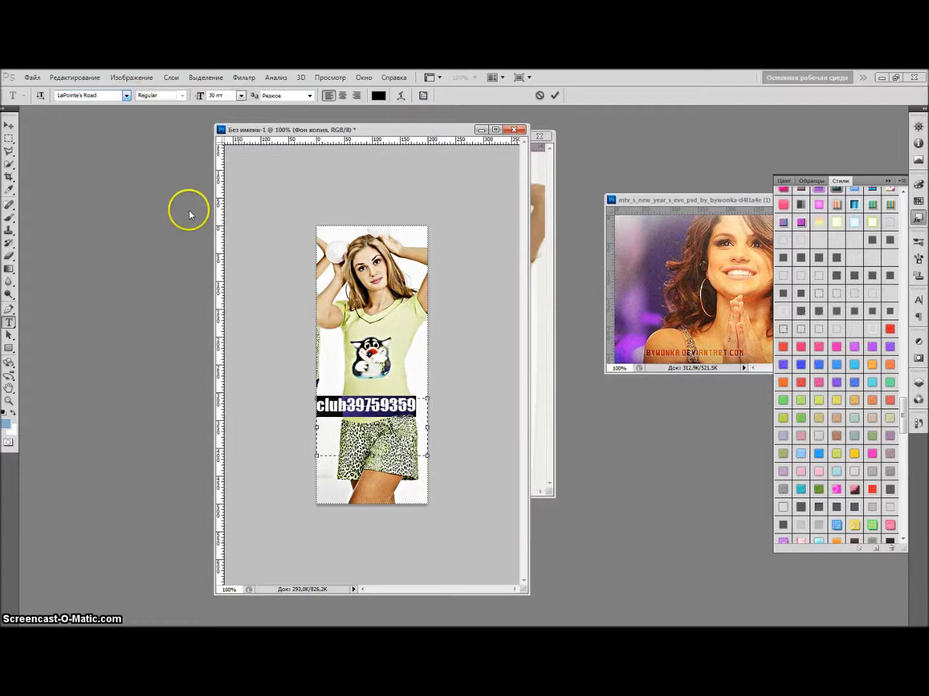
left_click(124, 92)
left_click(222, 94)
left_click(127, 95)
left_click(129, 97)
Commit the text and open the style settings of the club ID text layer
left_click(918, 383)
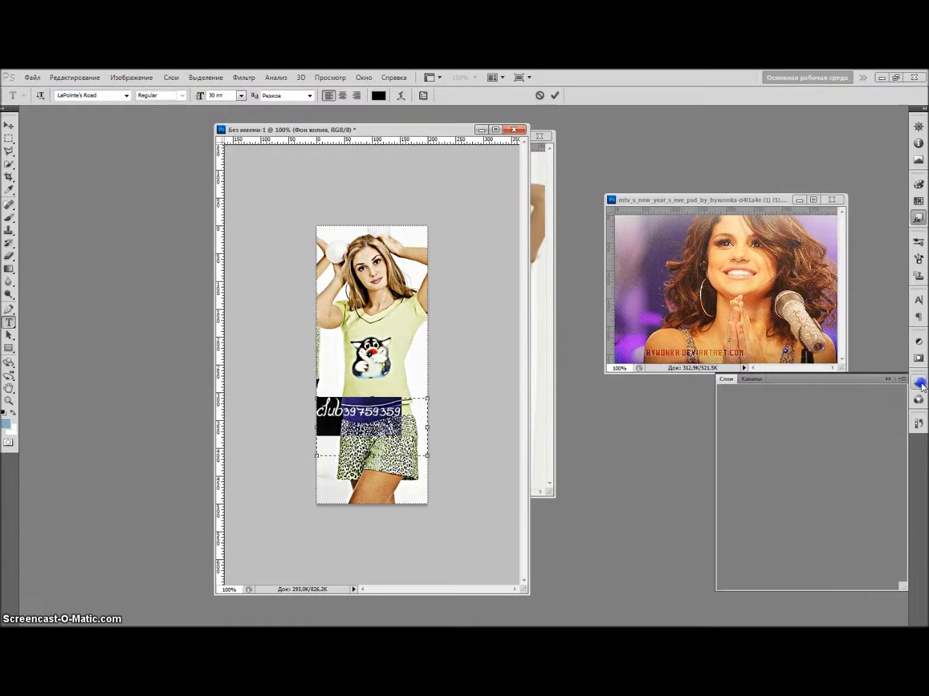
left_click(775, 463)
left_click(773, 444)
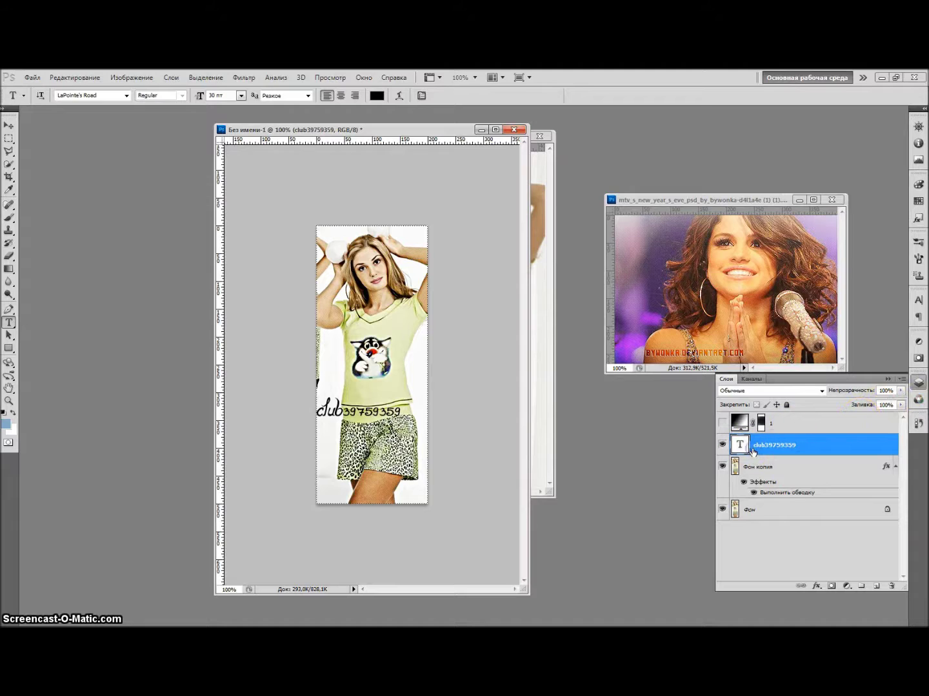
double_click(752, 452)
Give the club ID text a drop shadow at 100% opacity
left_click(389, 226)
mouse_move(625, 229)
left_mouse_down()
mouse_move(629, 238)
mouse_move(636, 234)
left_mouse_up()
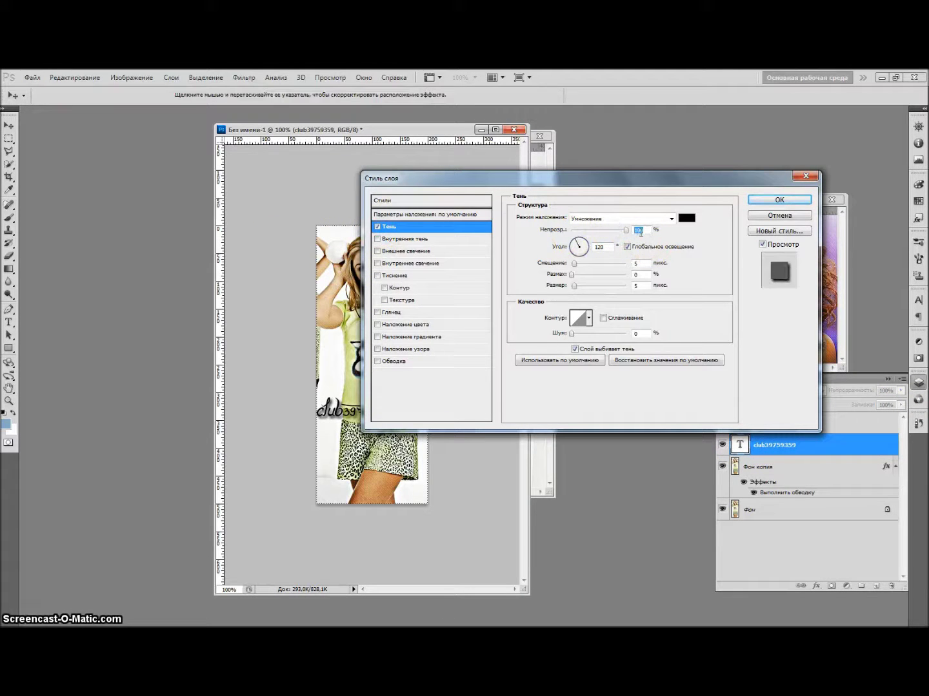
left_click(777, 200)
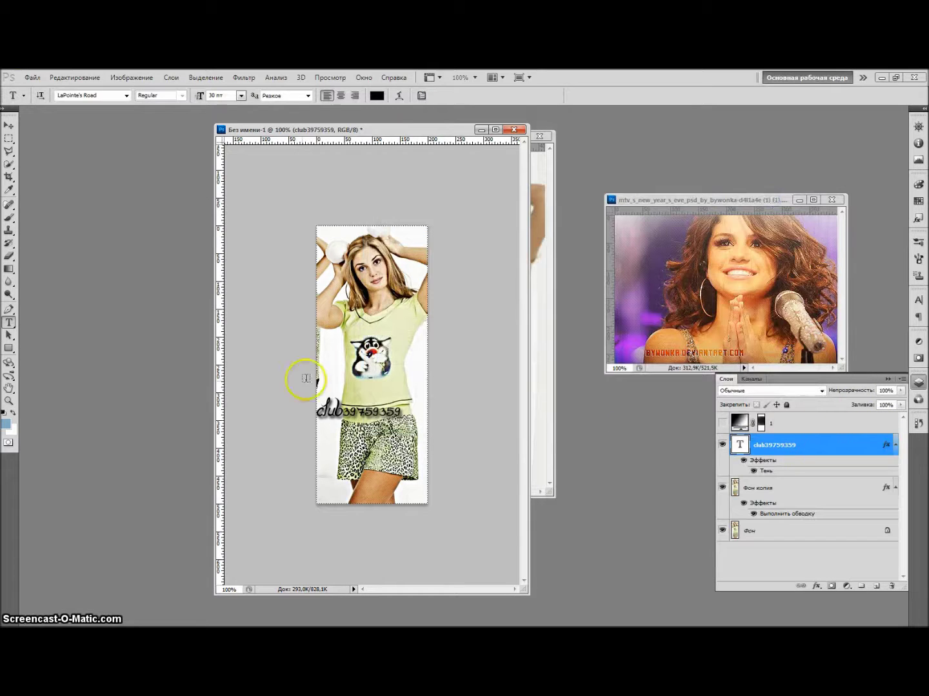
Rotate the club ID text -89° to run vertically and move it left
right_click(390, 404)
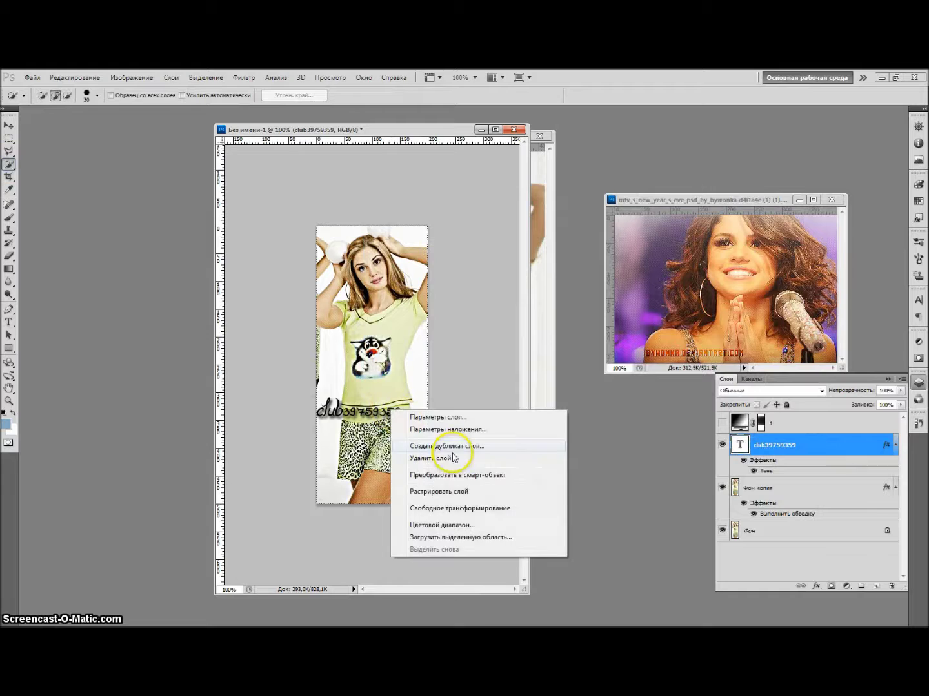
left_click(474, 506)
left_click_drag(462, 439, 463, 439)
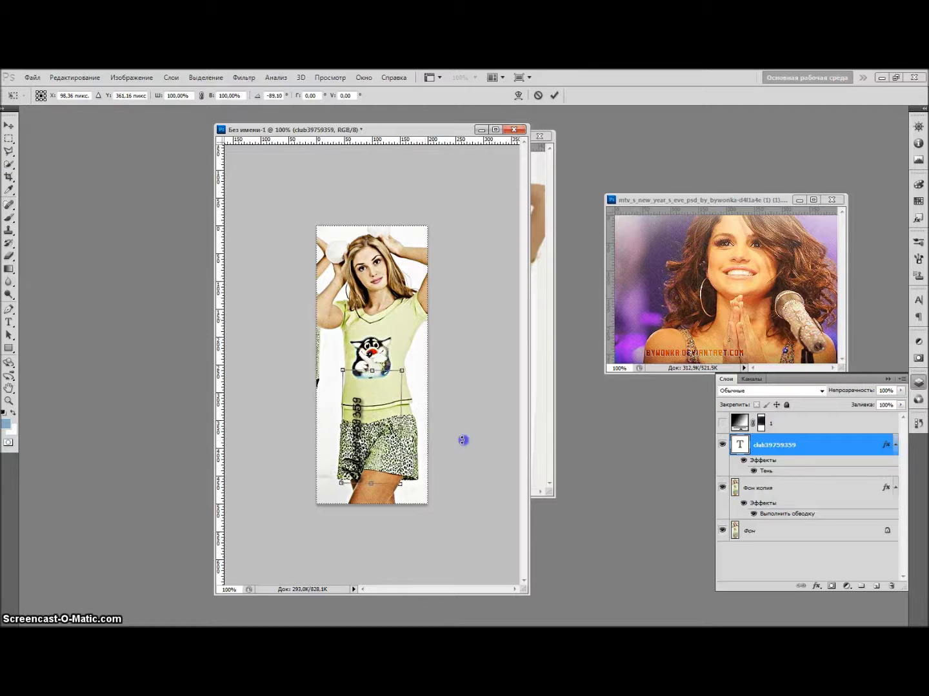
left_click_drag(391, 413, 365, 420)
key("Return")
key("w")
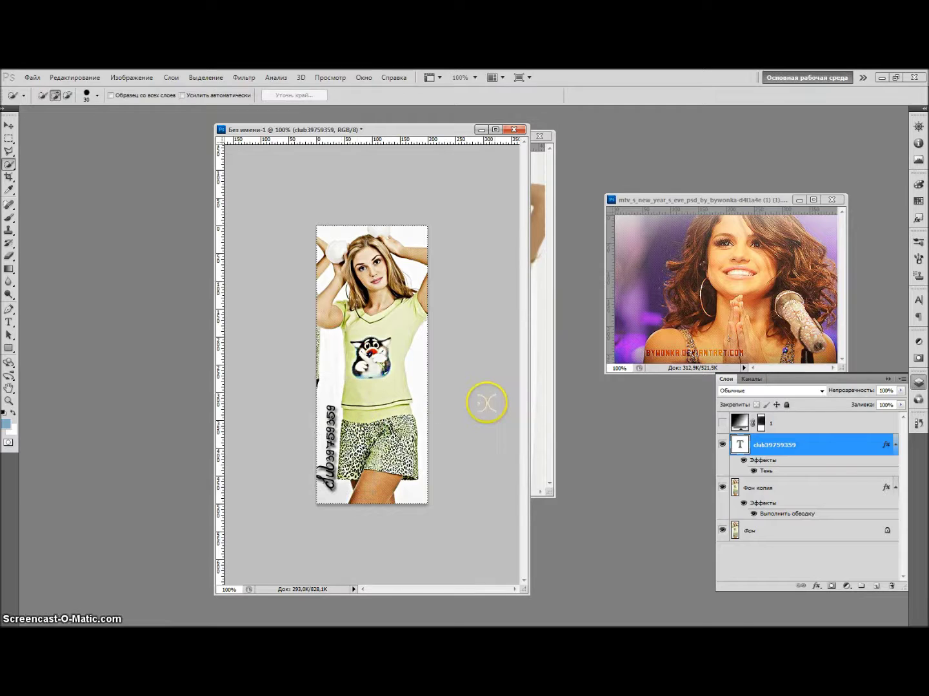
Re-transform the vertical club ID text and commit the adjustment
right_click(336, 427)
left_click(424, 525)
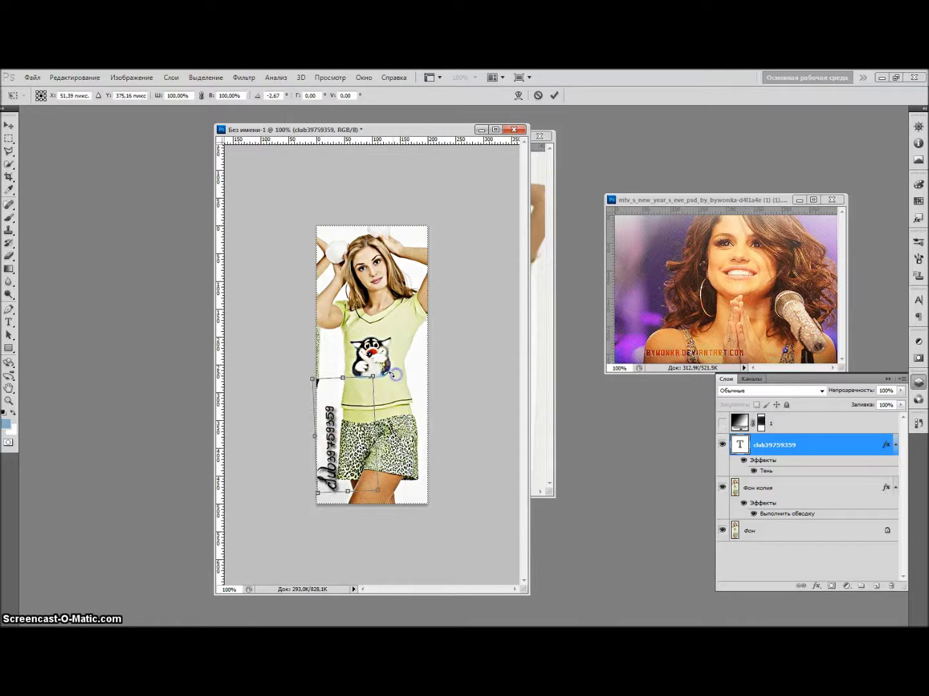
key("Return")
left_click(794, 397)
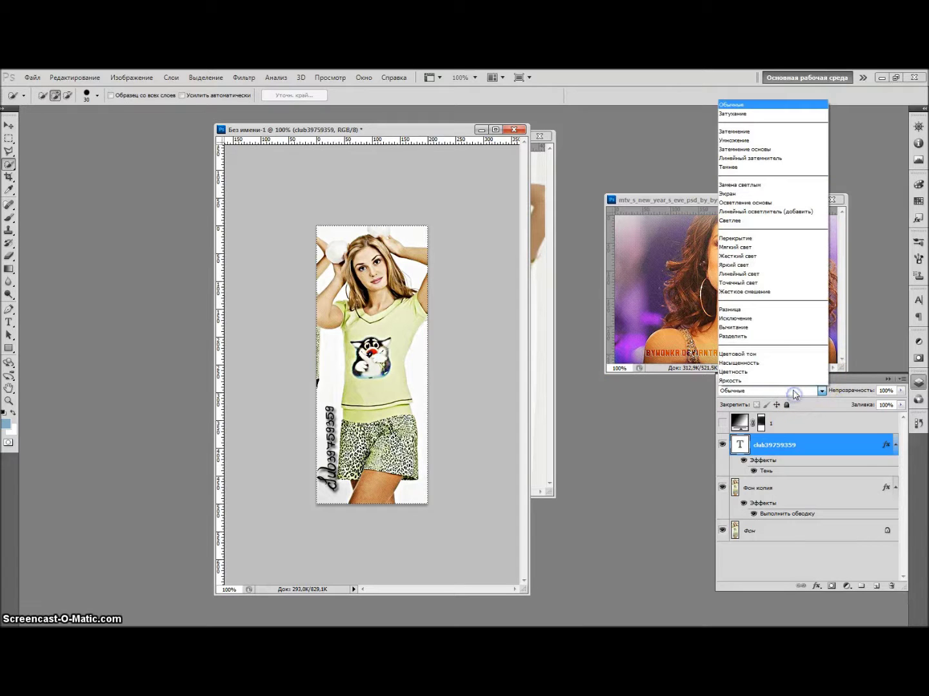
Blend the club ID text in Vivid Light at 65% fill, testing then cancelling a white colour
left_click(766, 270)
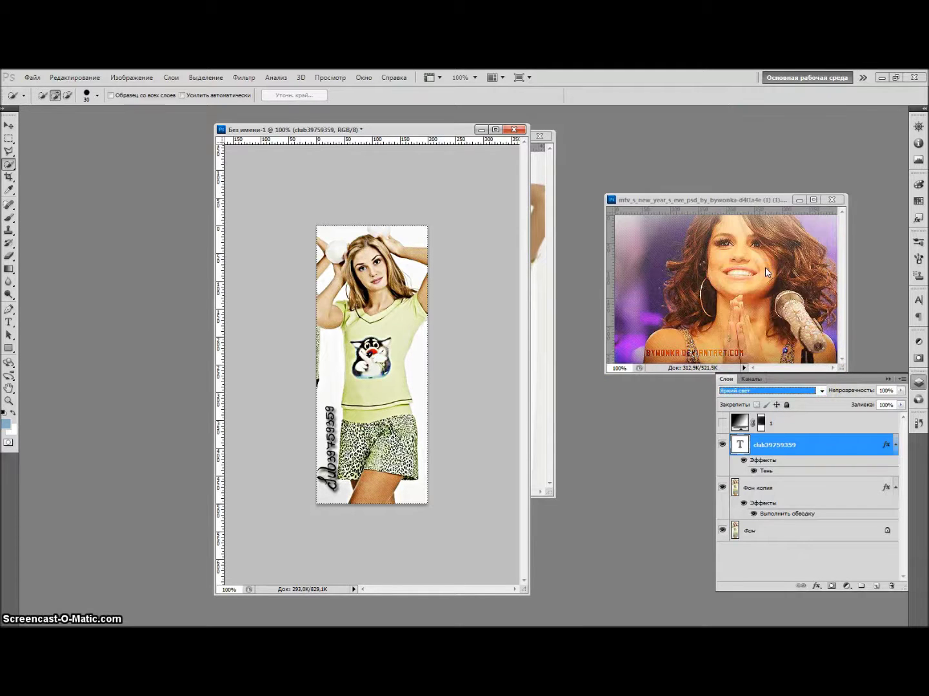
left_click_drag(900, 407, 883, 419)
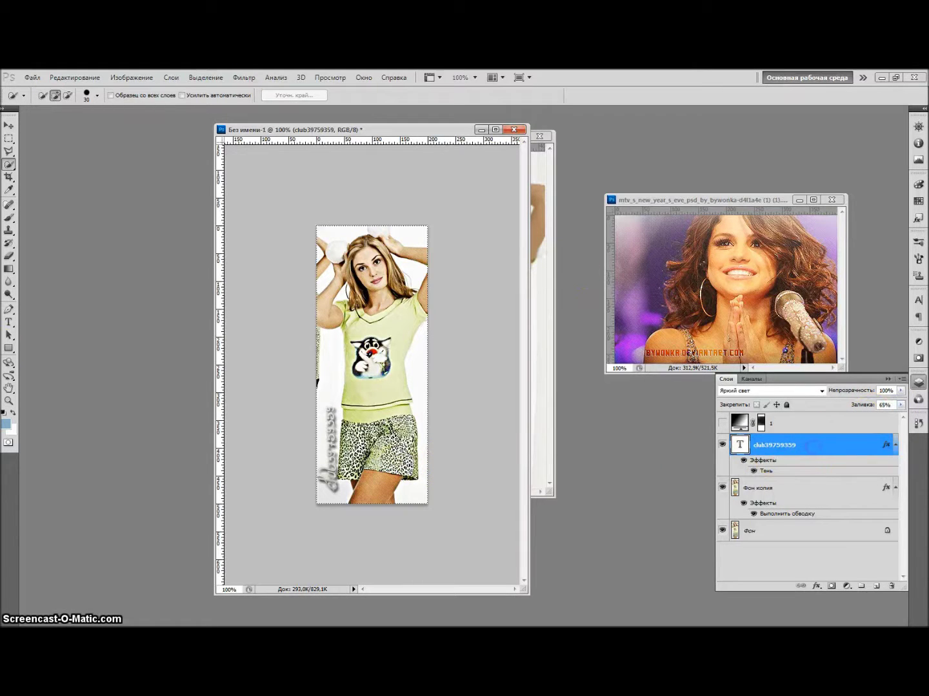
left_click(10, 322)
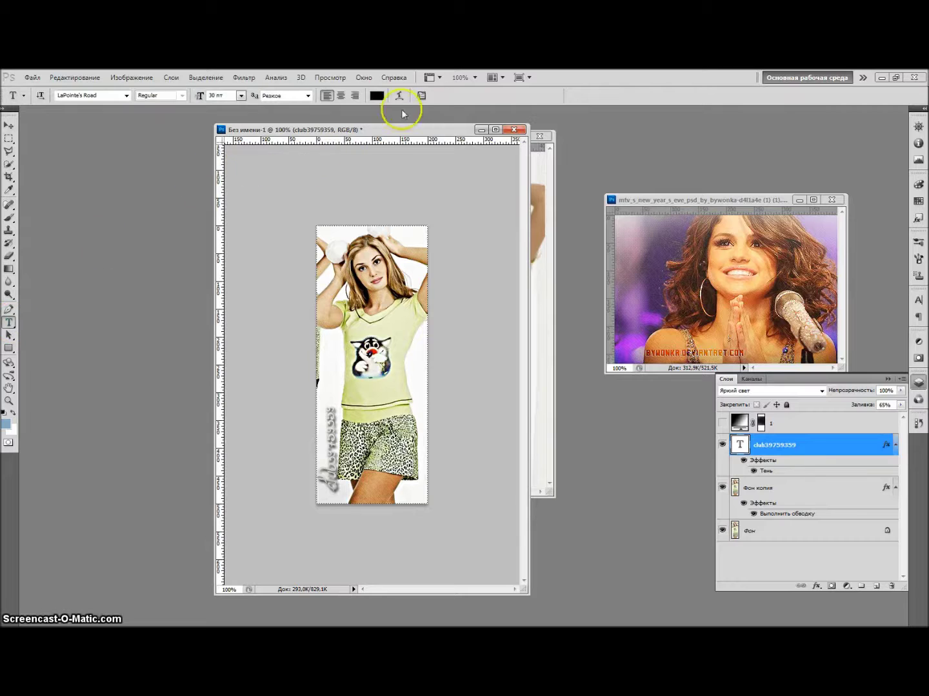
left_click(377, 94)
left_click_drag(429, 260, 386, 223)
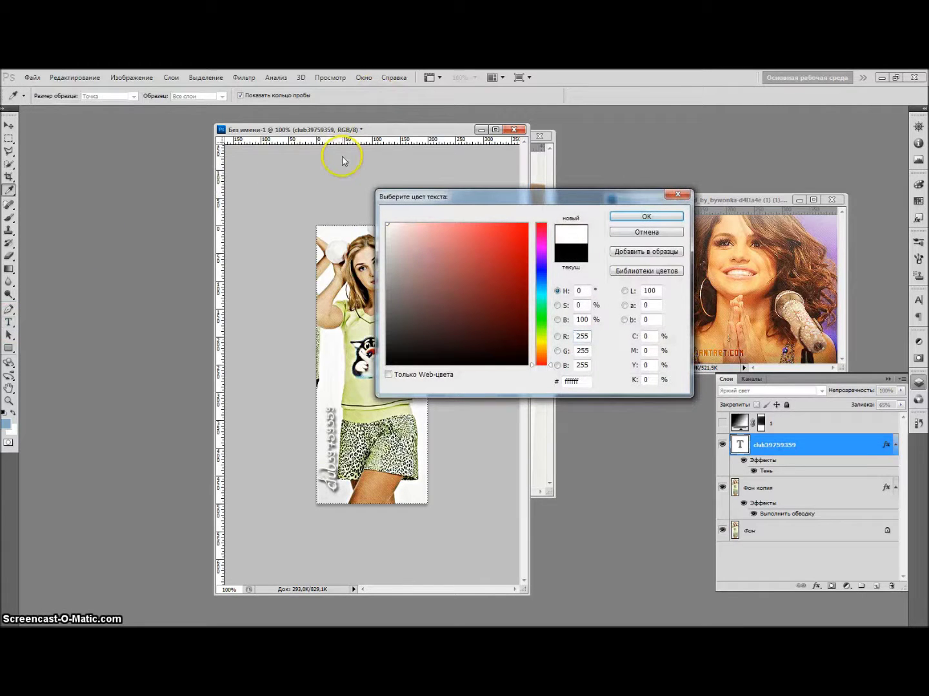
left_click(650, 235)
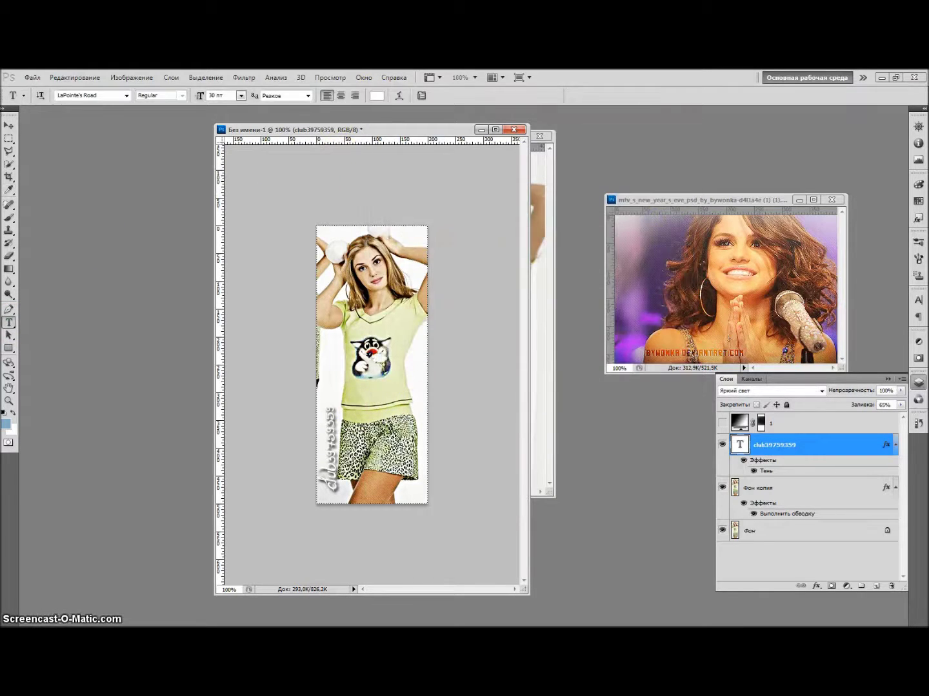
Nudge the vertical text slightly left and lower its fill to 33%
key("v")
left_click_drag(334, 427, 329, 425)
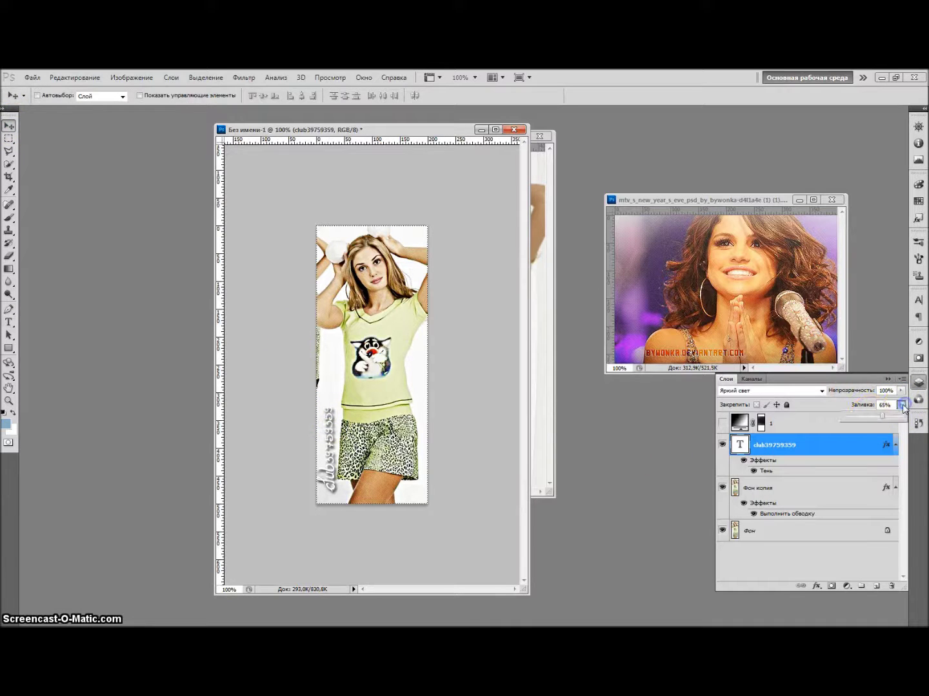
left_click_drag(875, 419, 869, 418)
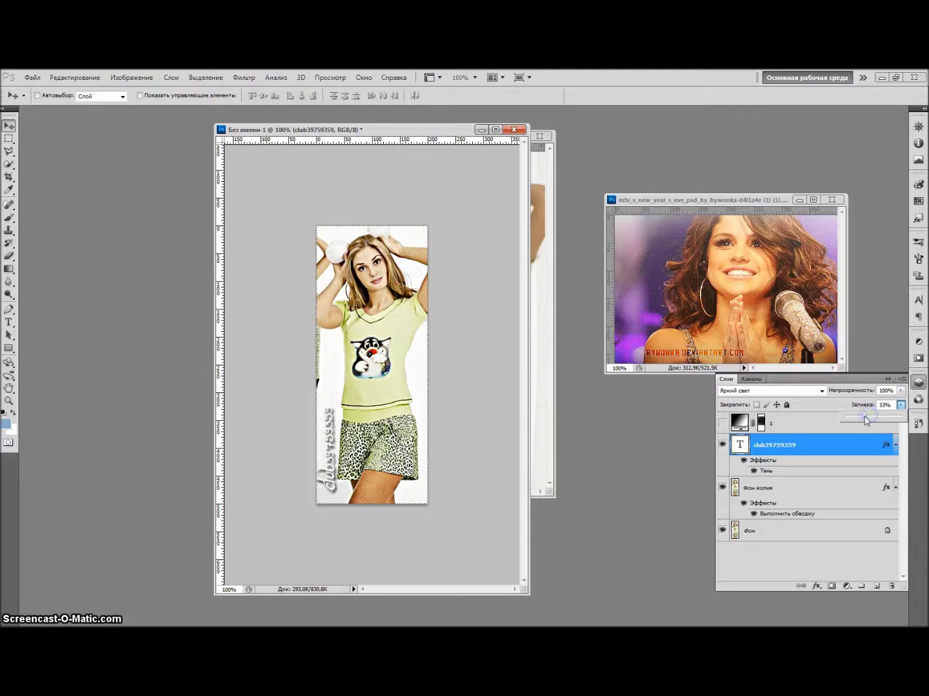
left_click(802, 531)
left_click(762, 451)
left_click(8, 164)
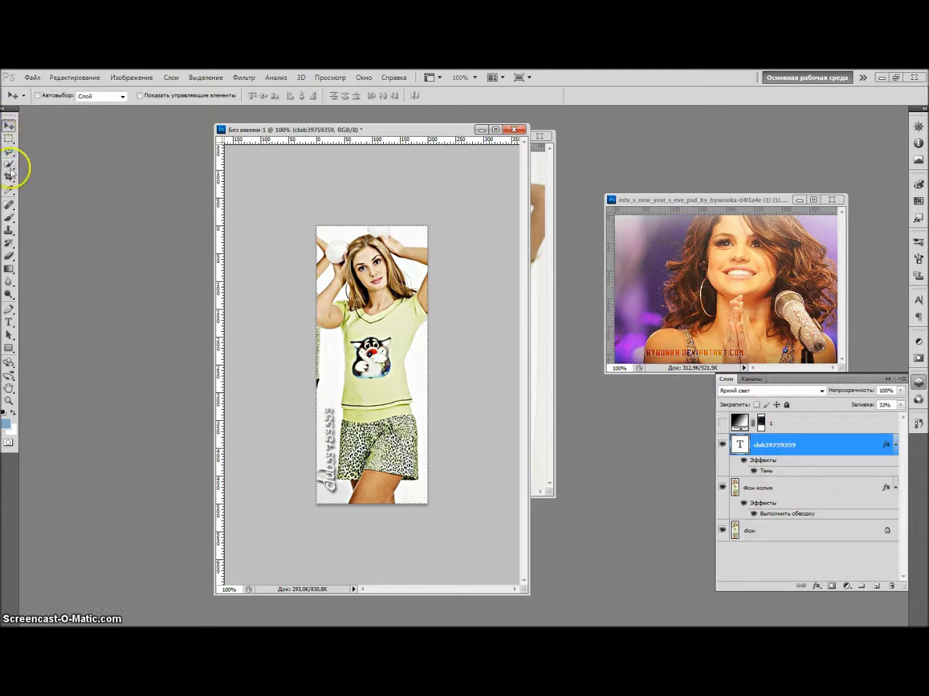
Slightly tilt and reposition the vertical club ID text, then shift it a few pixels left
right_click(330, 461)
left_click(450, 560)
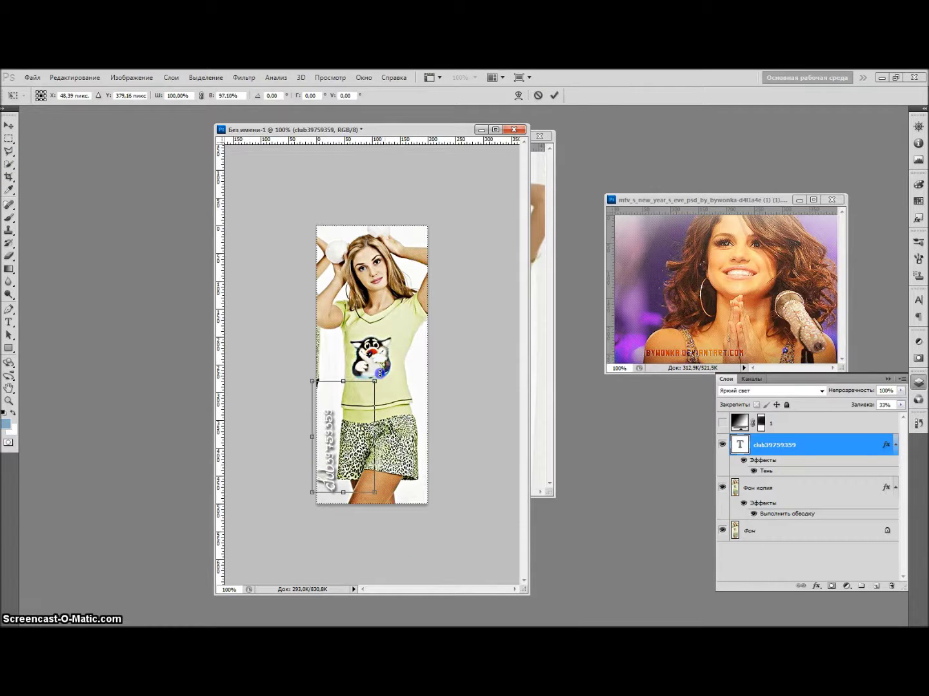
left_click_drag(380, 373, 387, 370)
left_click_drag(346, 423, 346, 429)
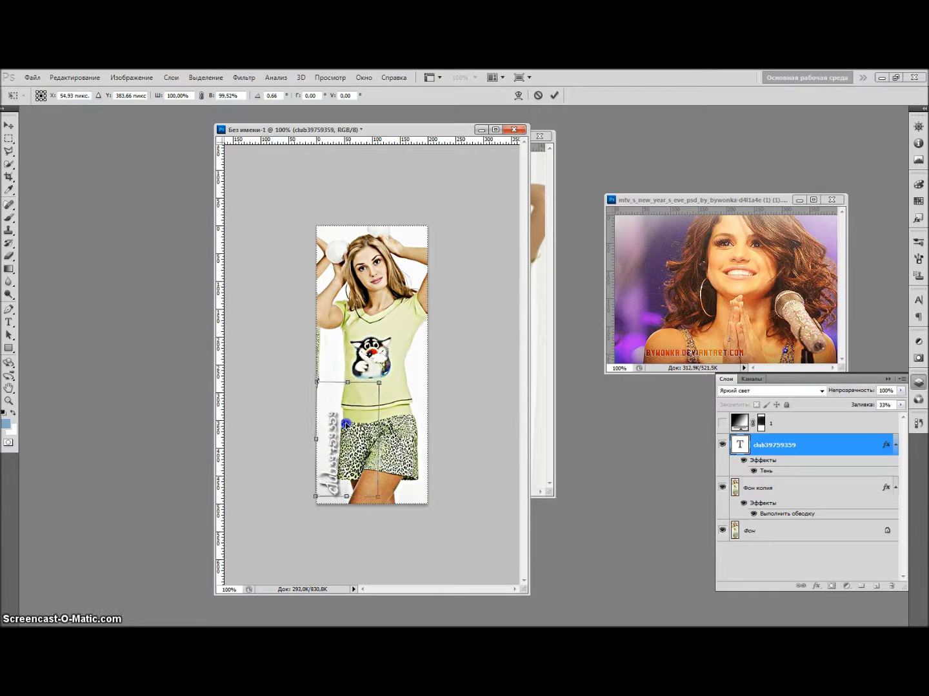
key("Return")
key("w")
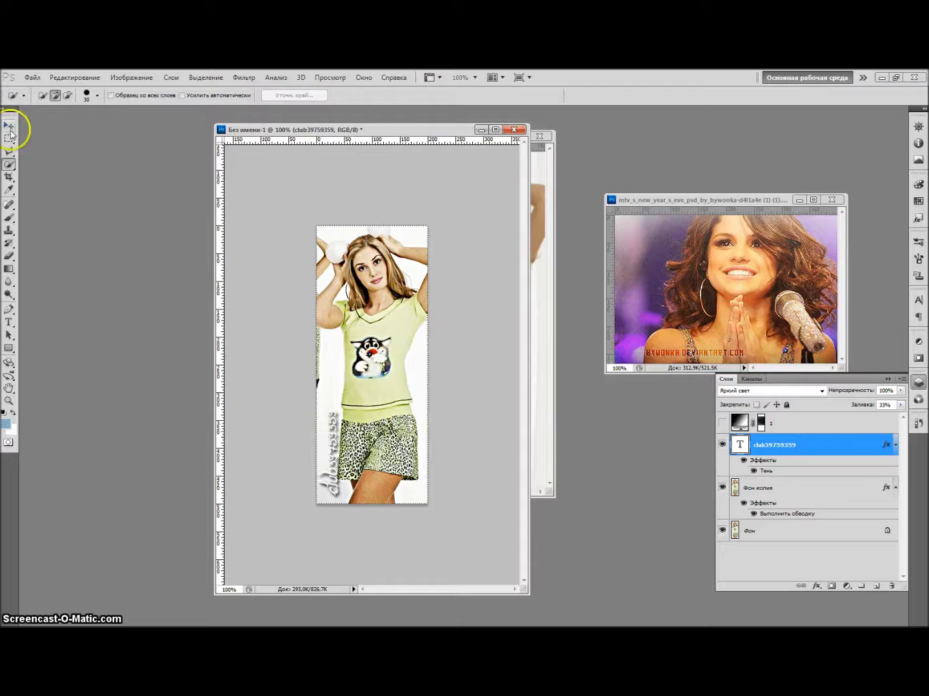
left_click(9, 126)
left_click_drag(333, 444, 329, 444)
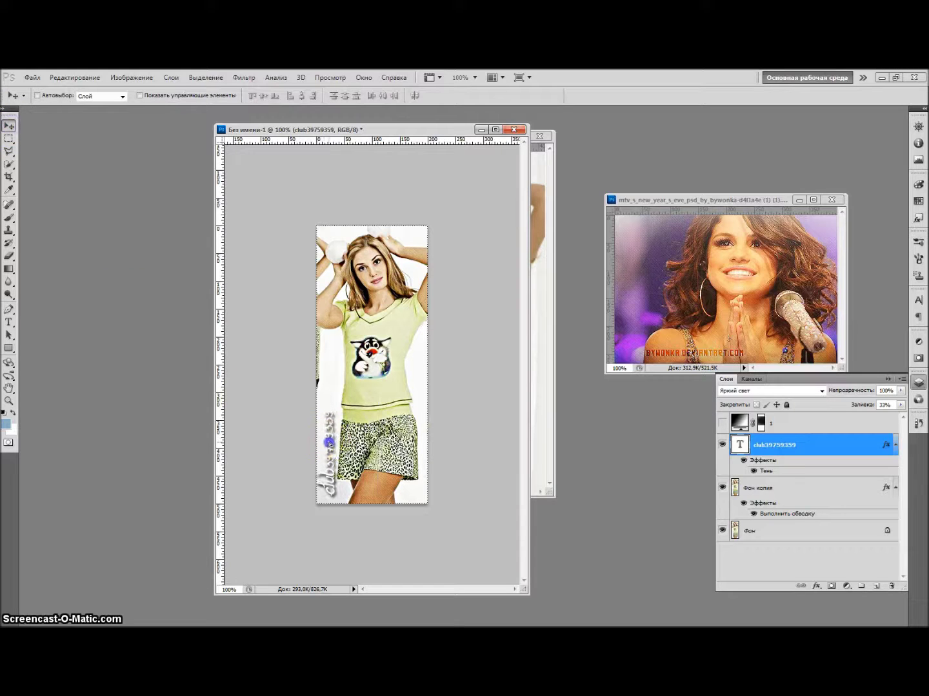
left_click(9, 322)
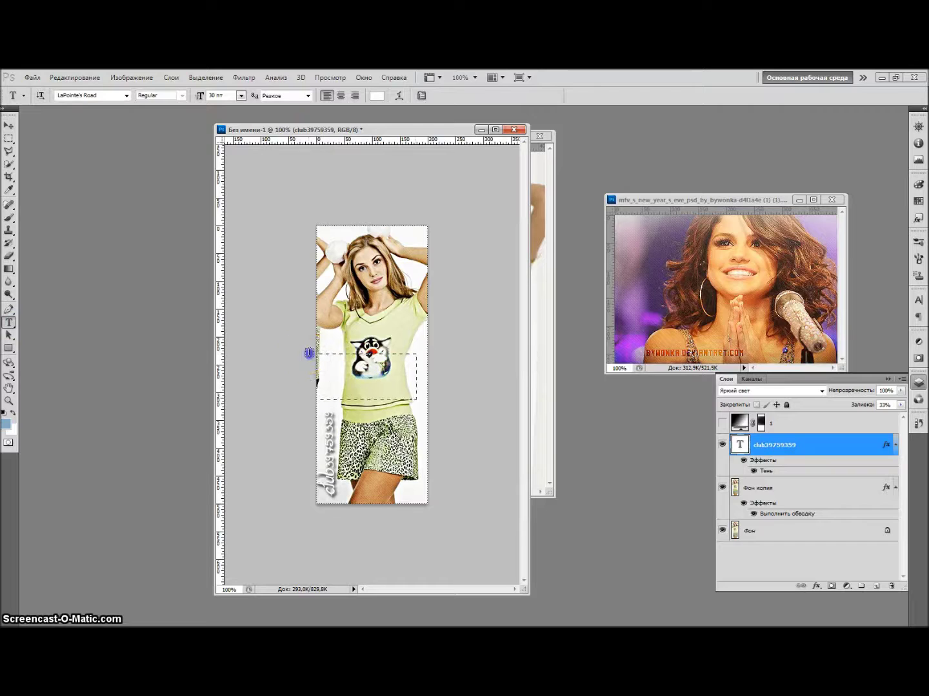
left_click_drag(309, 353, 427, 399)
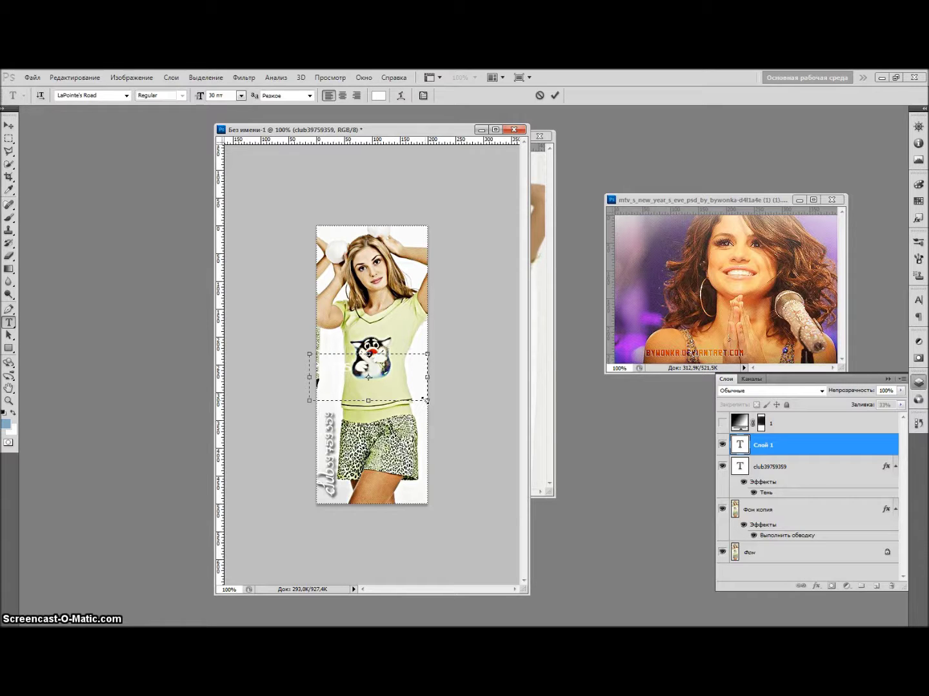
type("Dis")
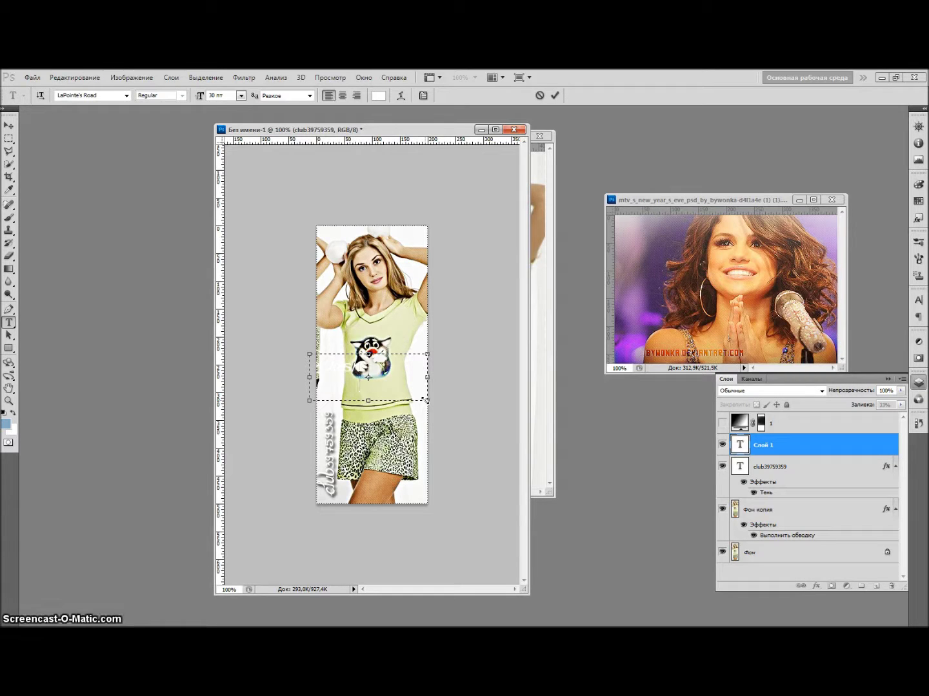
left_click(917, 220)
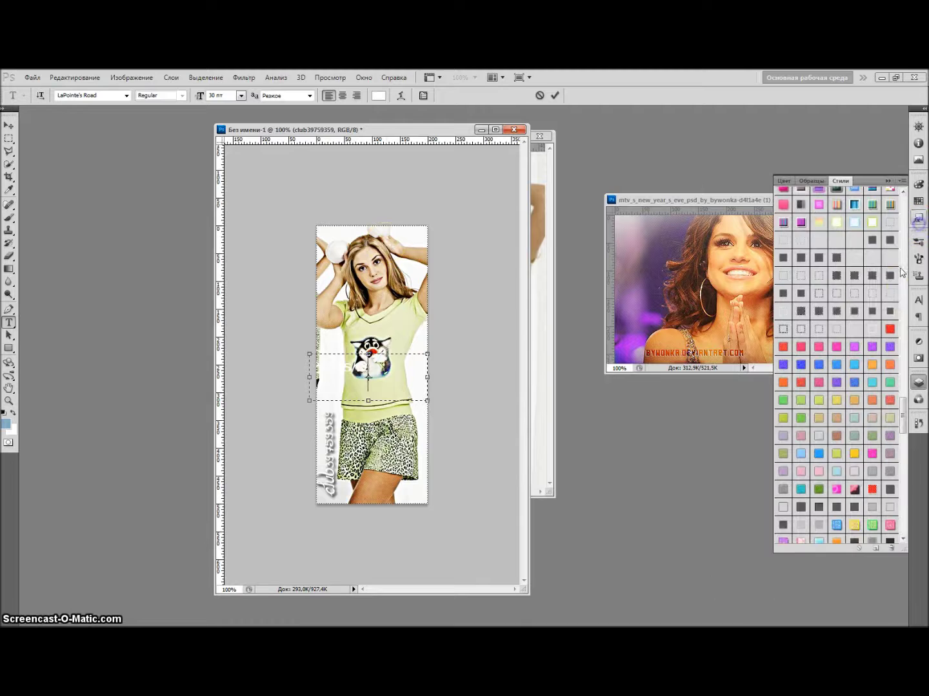
left_click(853, 374)
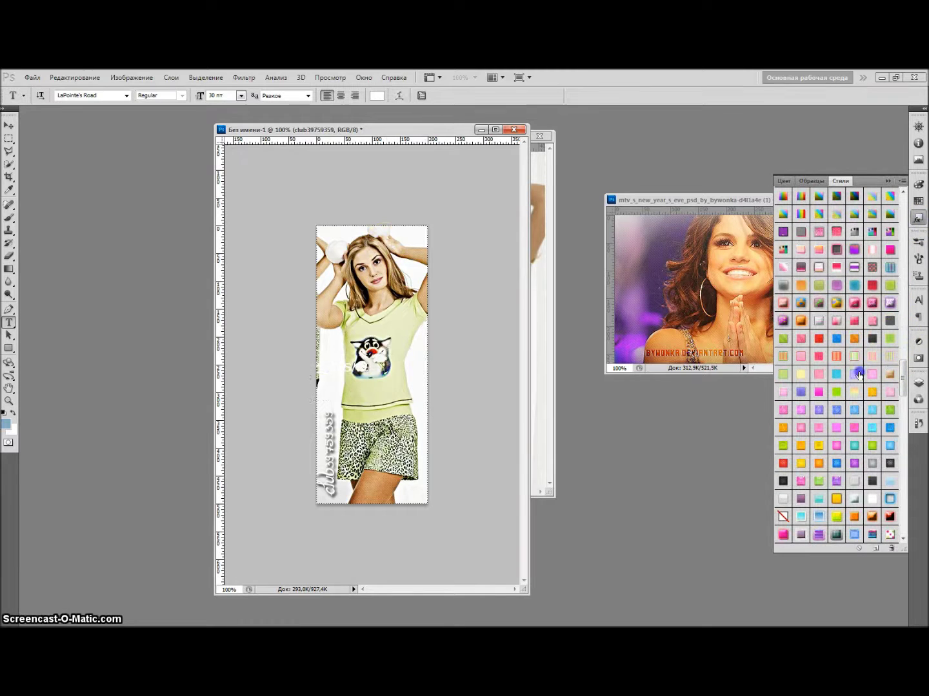
left_click(9, 127)
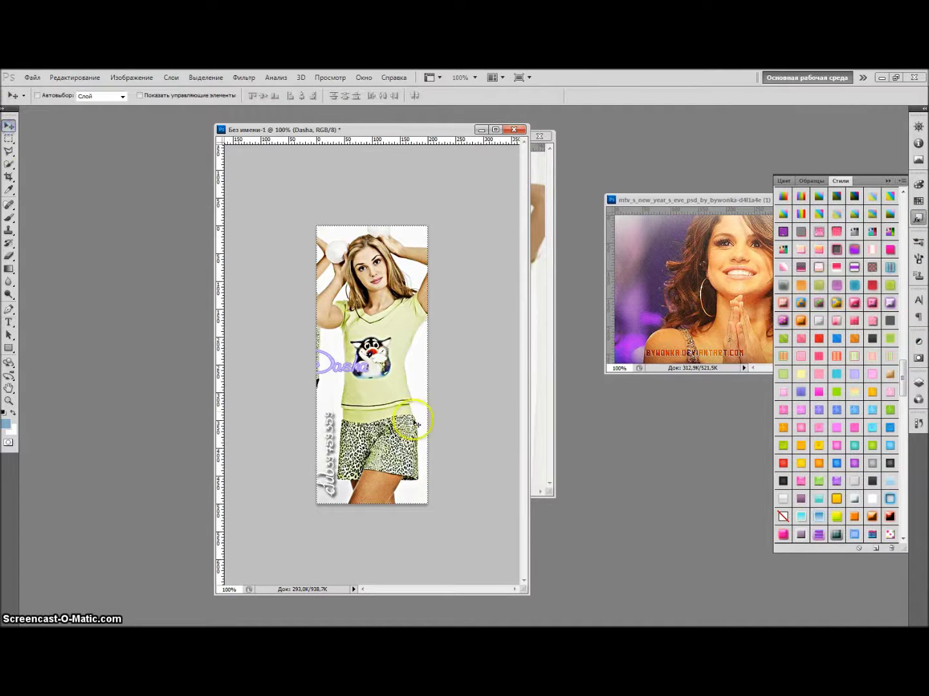
left_click_drag(366, 370, 400, 407)
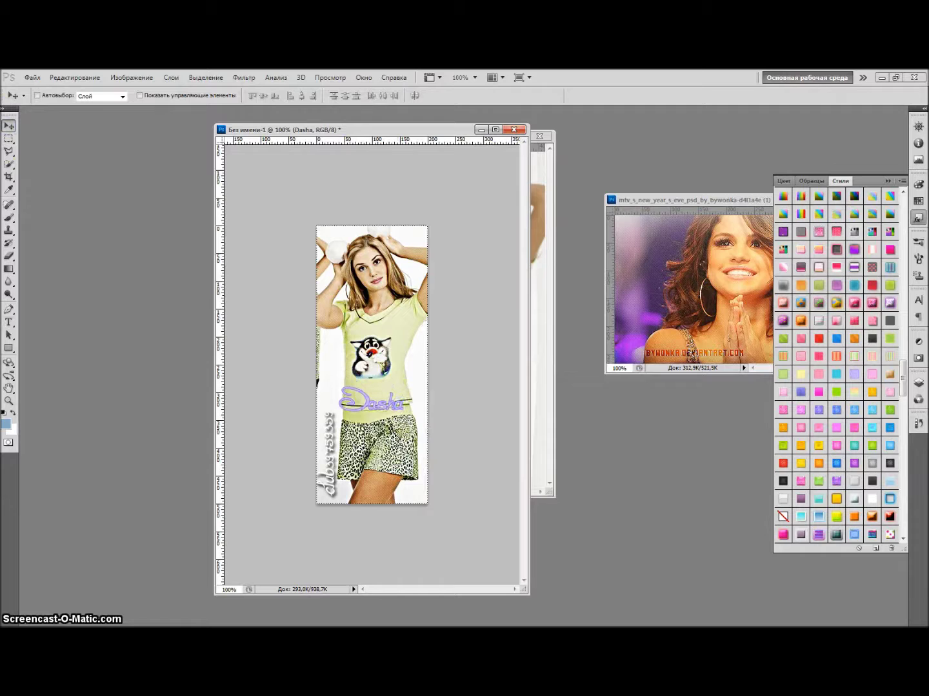
left_click(10, 323)
left_click(127, 96)
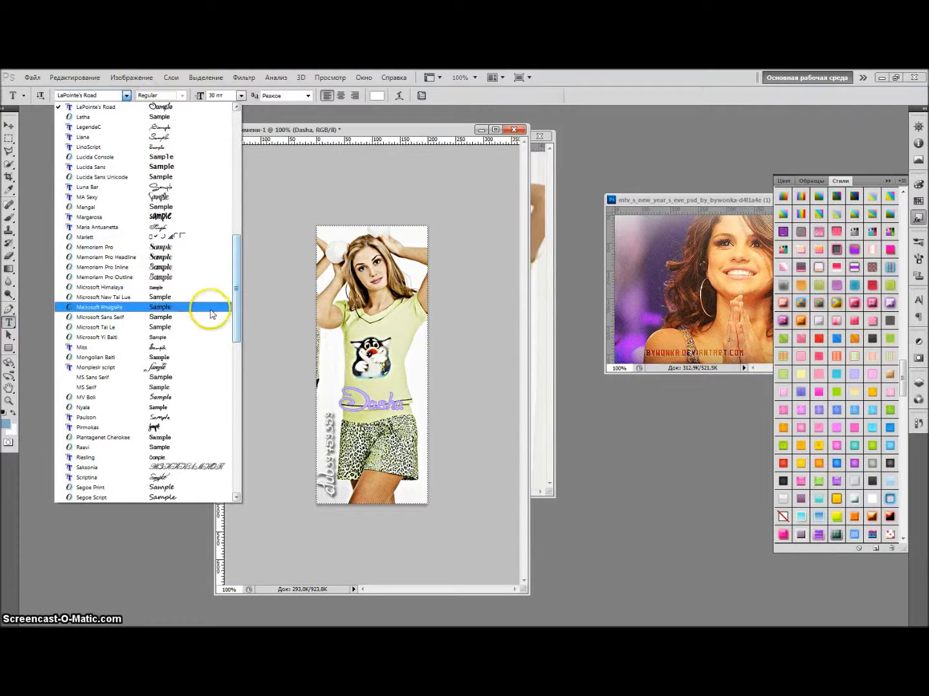
left_click(185, 425)
left_click(241, 95)
left_click(242, 162)
left_click(240, 95)
left_click(247, 280)
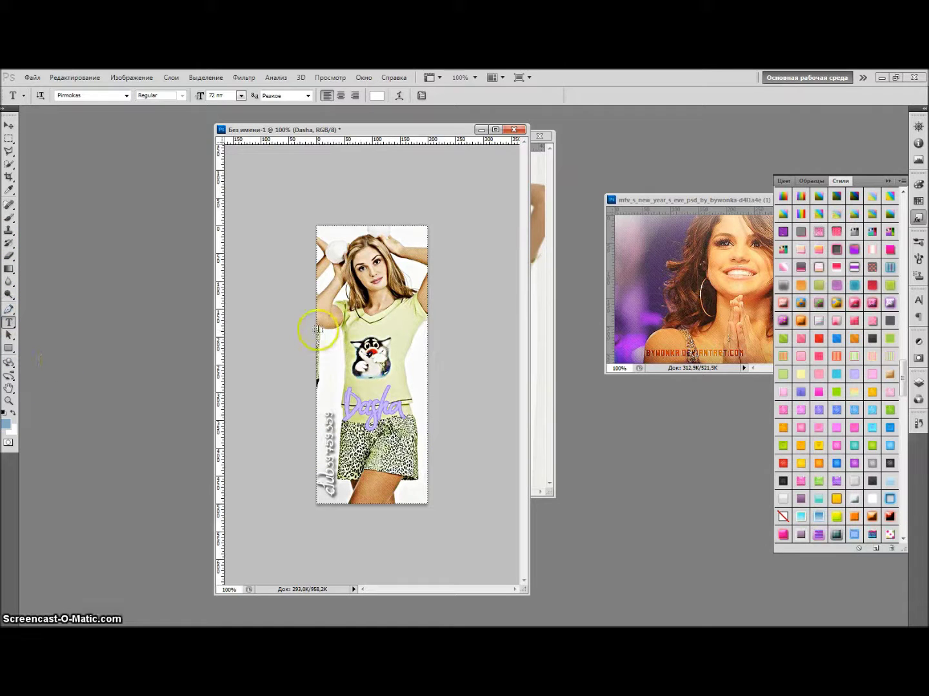
left_click(8, 125)
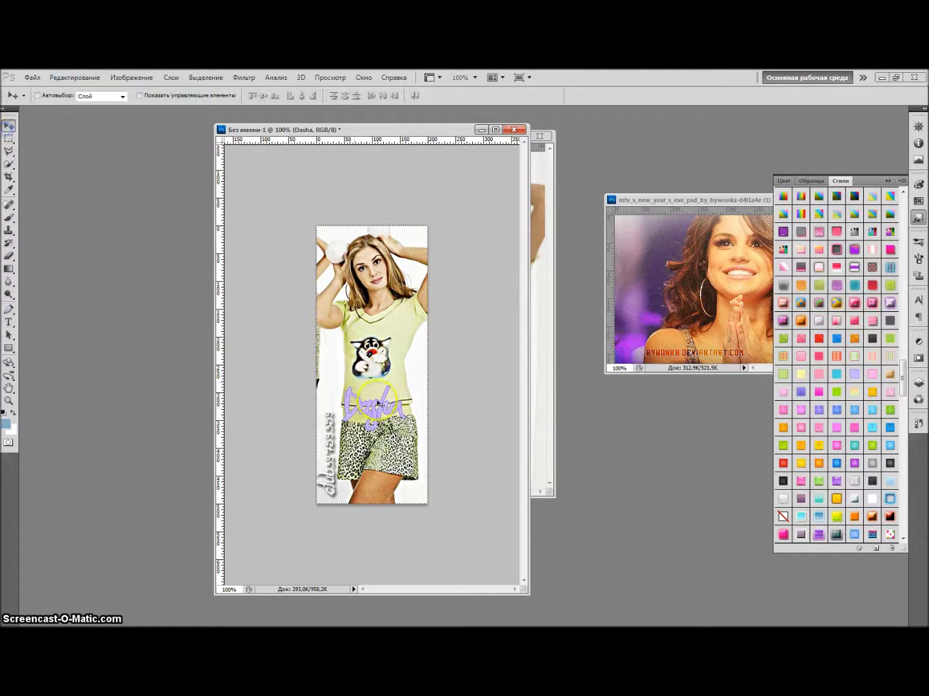
left_click_drag(377, 419, 378, 440)
left_click(8, 321)
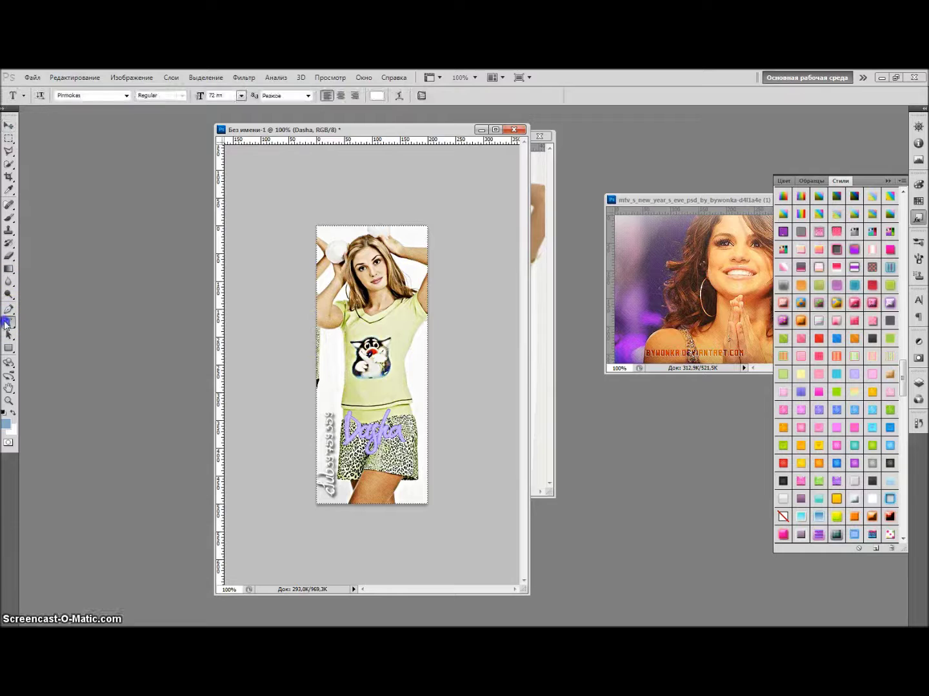
left_click_drag(311, 314, 310, 314)
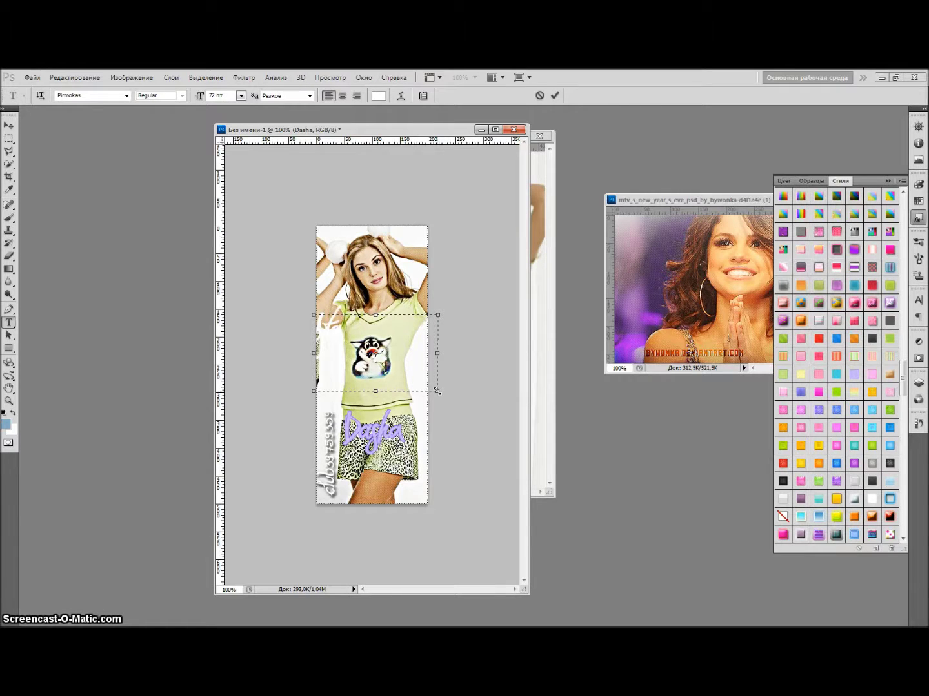
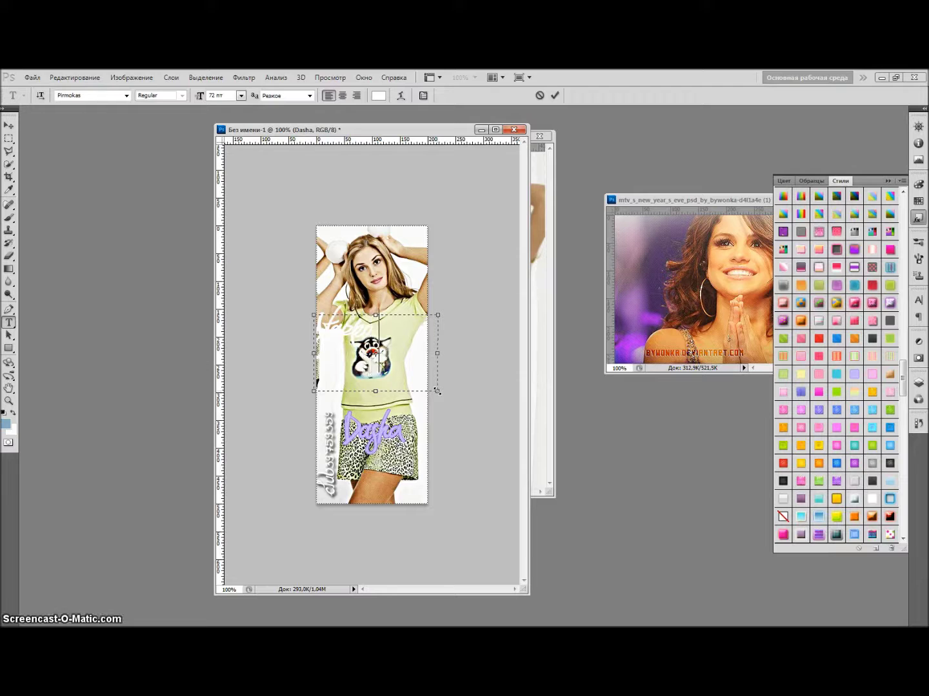
left_click(855, 356)
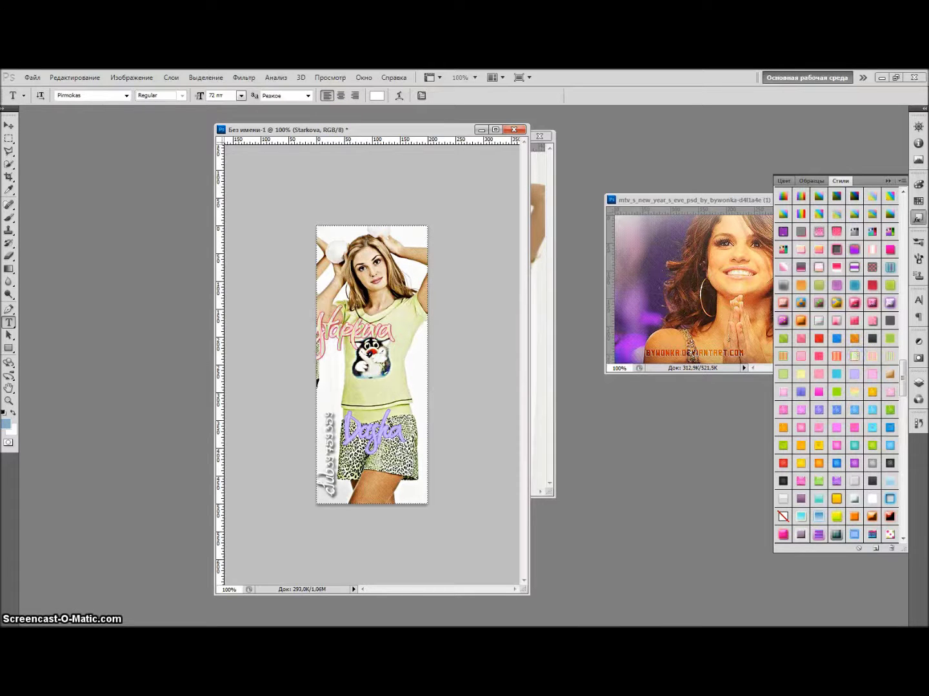
left_click(127, 96)
left_click_drag(235, 358, 224, 164)
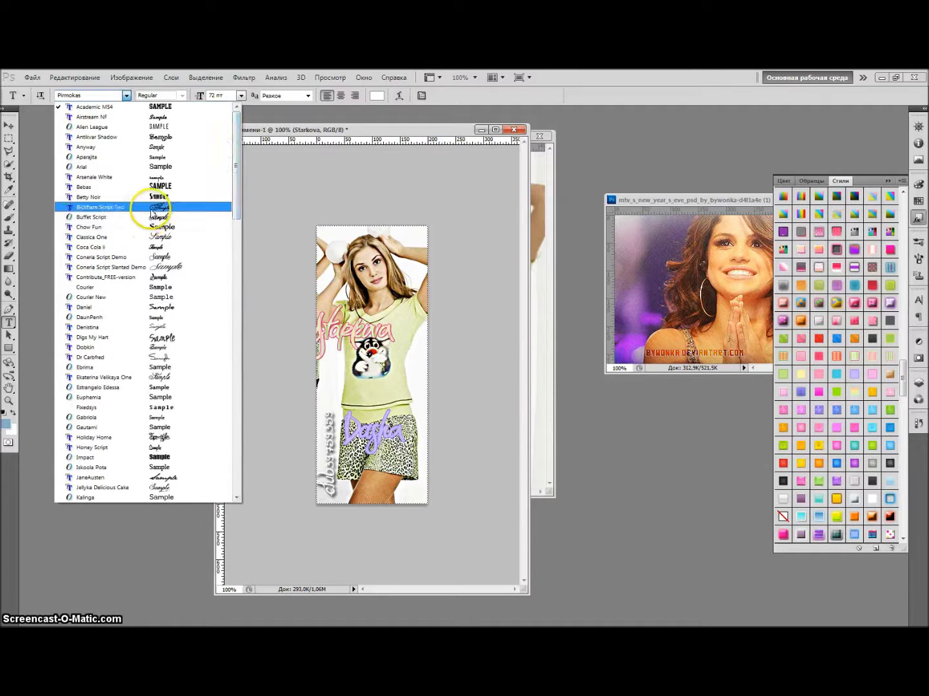
left_click(158, 458)
left_click(240, 95)
left_click(250, 262)
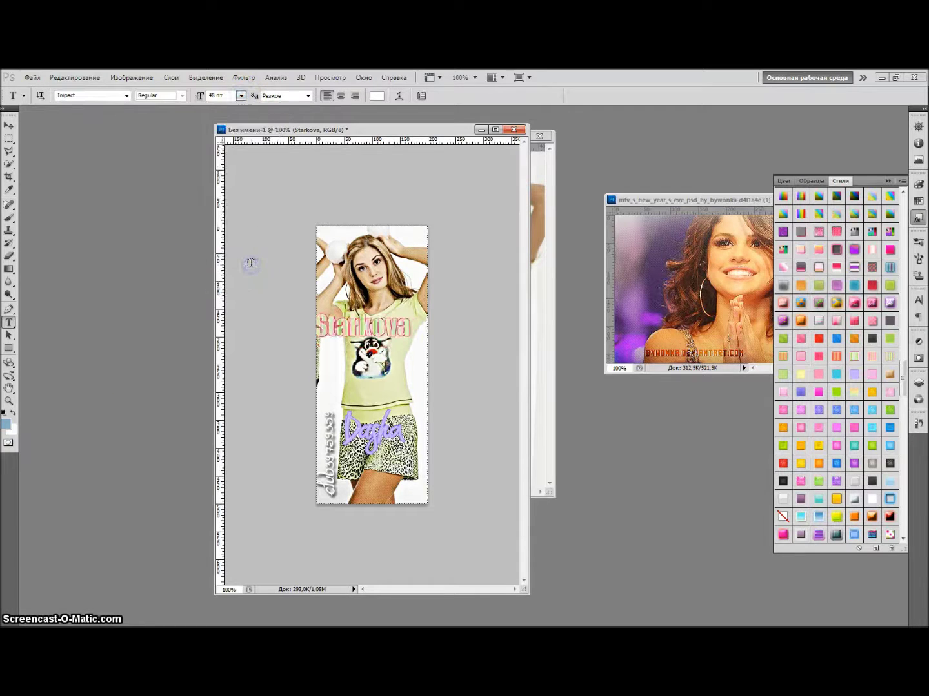
scroll(896, 290, "up", 5)
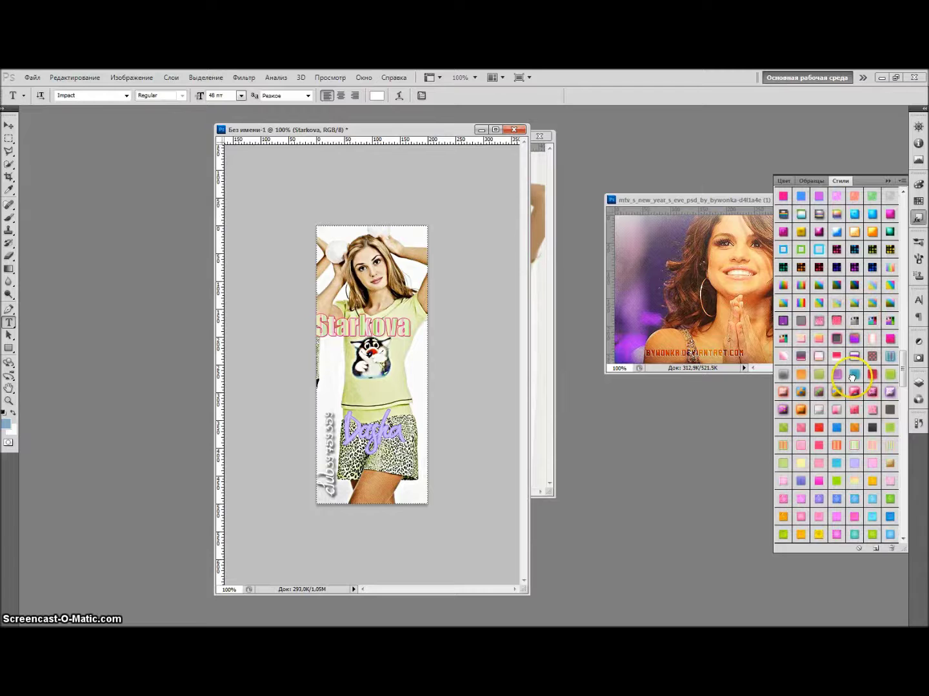
left_click(853, 375)
scroll(852, 380, "up", 5)
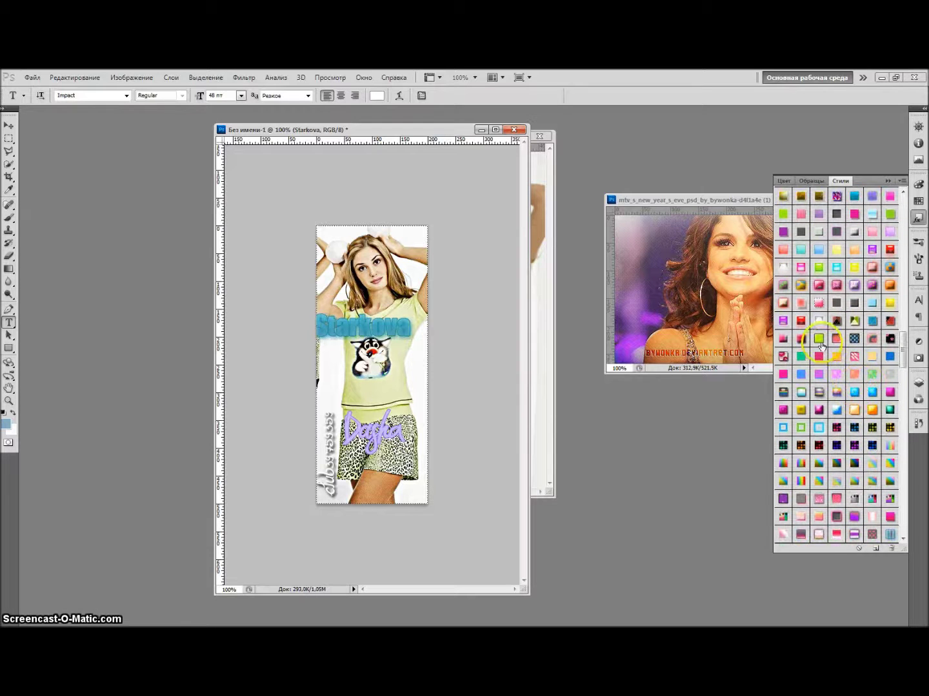
left_click(821, 343)
left_click_drag(903, 358, 903, 229)
left_click(870, 356)
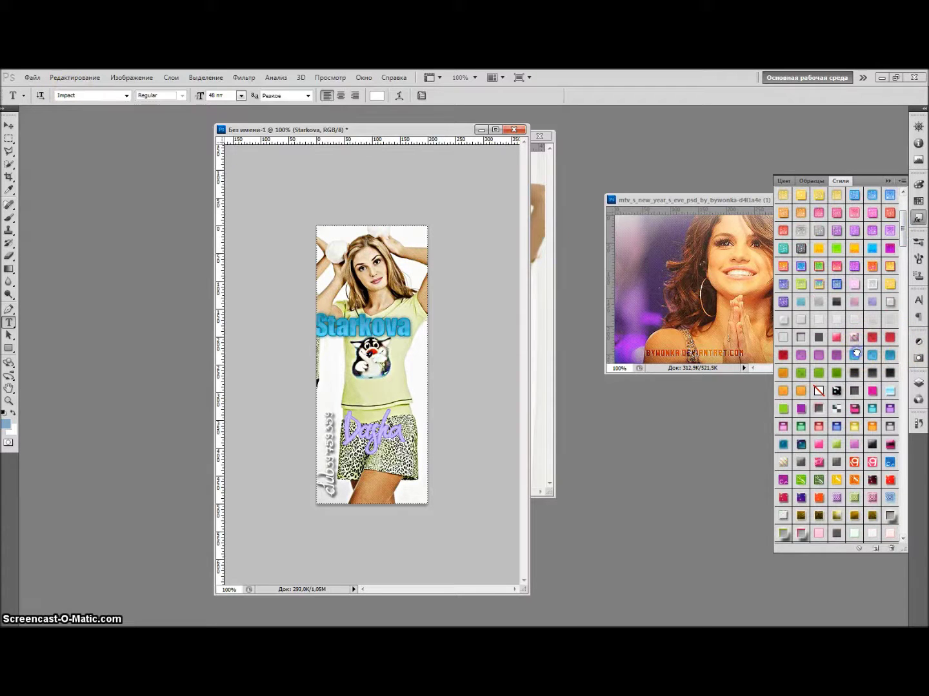
left_click(9, 124)
left_click_drag(372, 327, 388, 477)
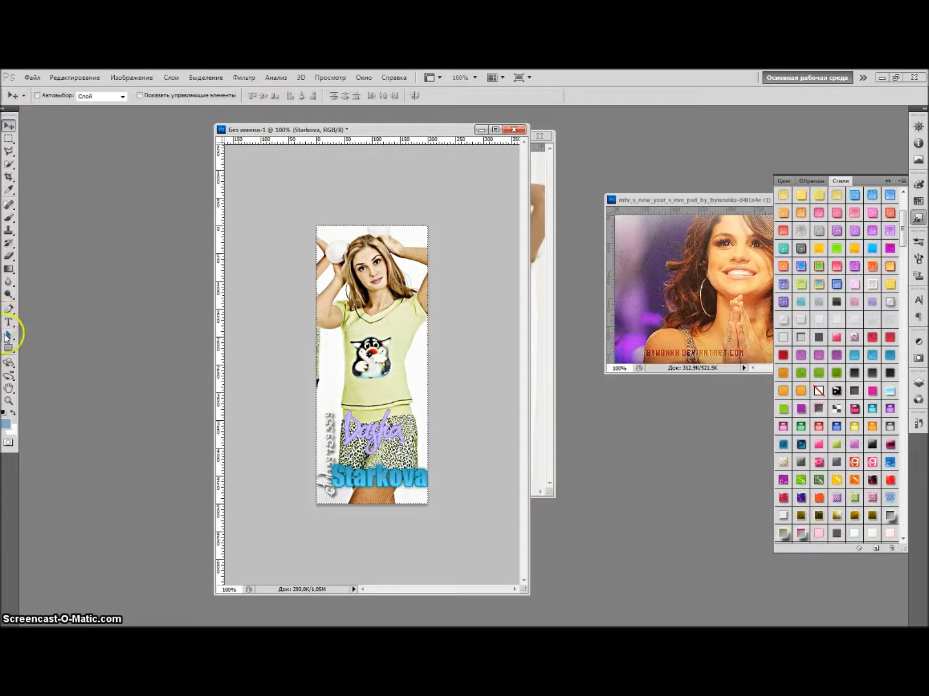
left_click(9, 189)
right_click(391, 346)
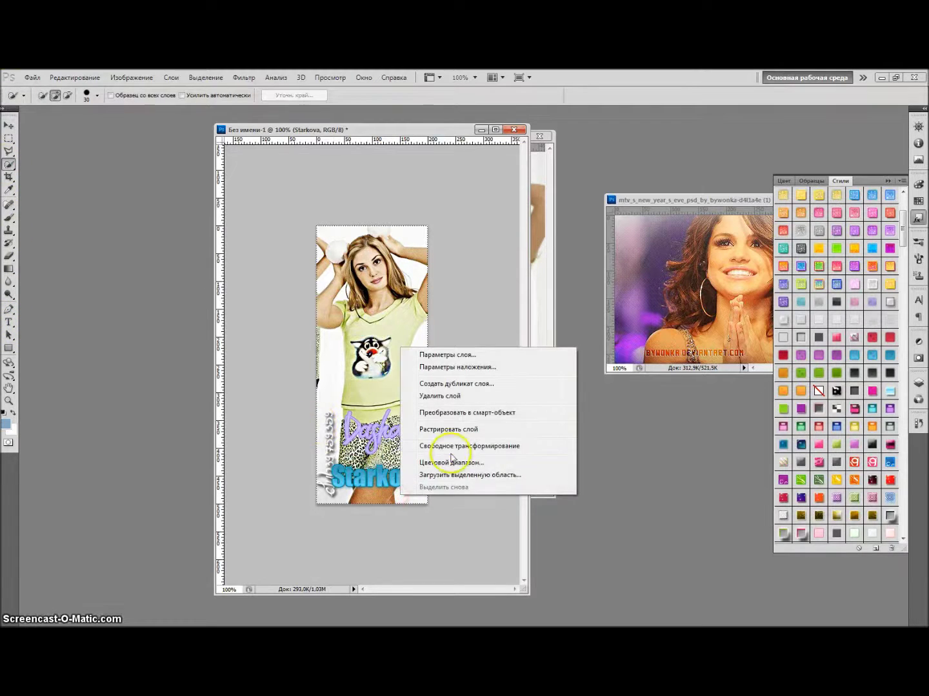
left_click(464, 446)
left_click_drag(457, 545, 411, 472)
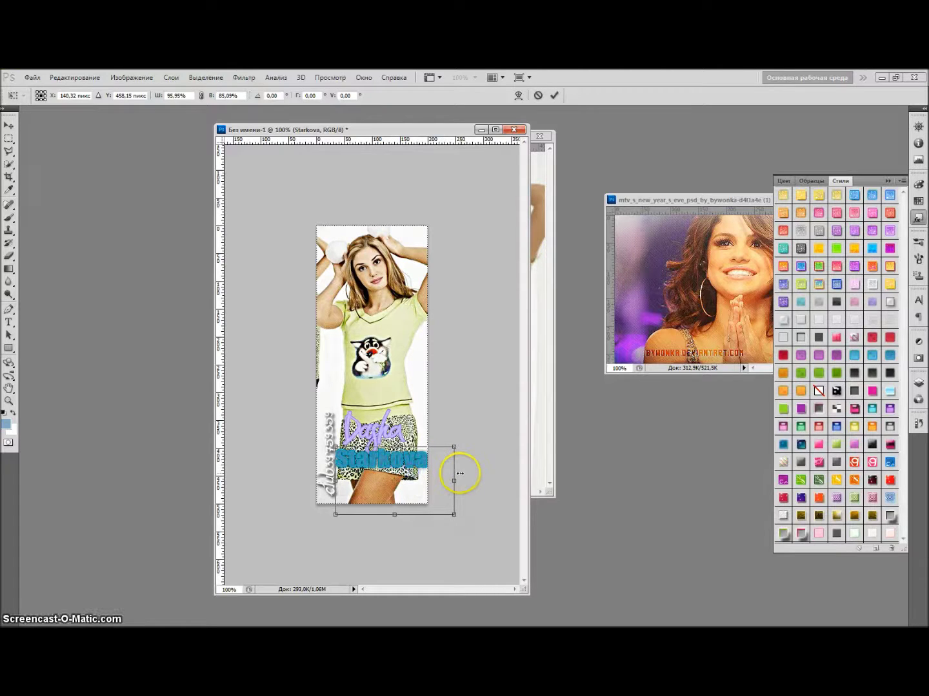
key("Return")
key("w")
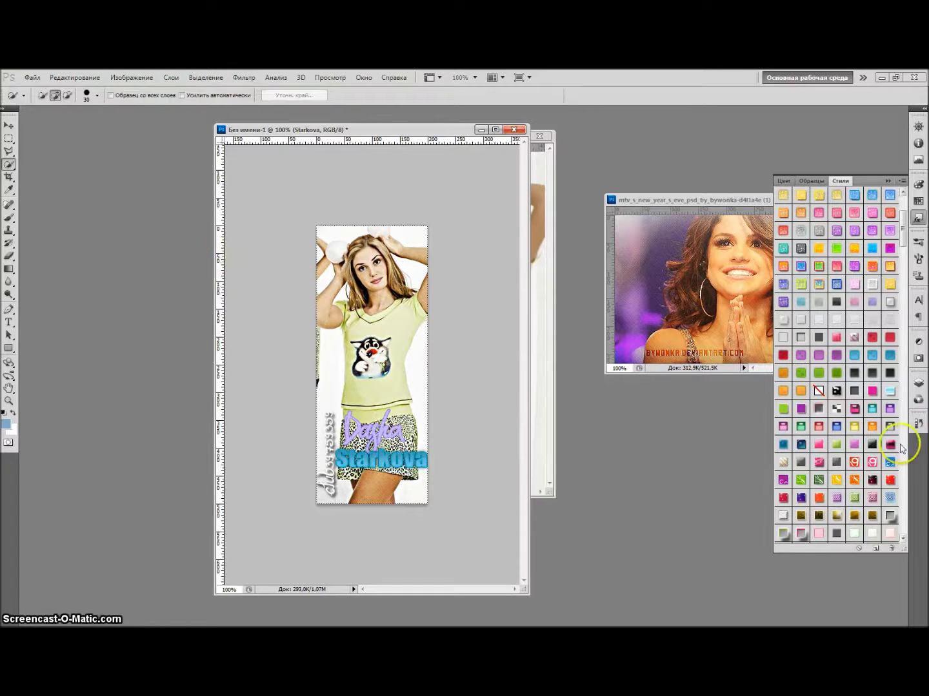
left_click(917, 381)
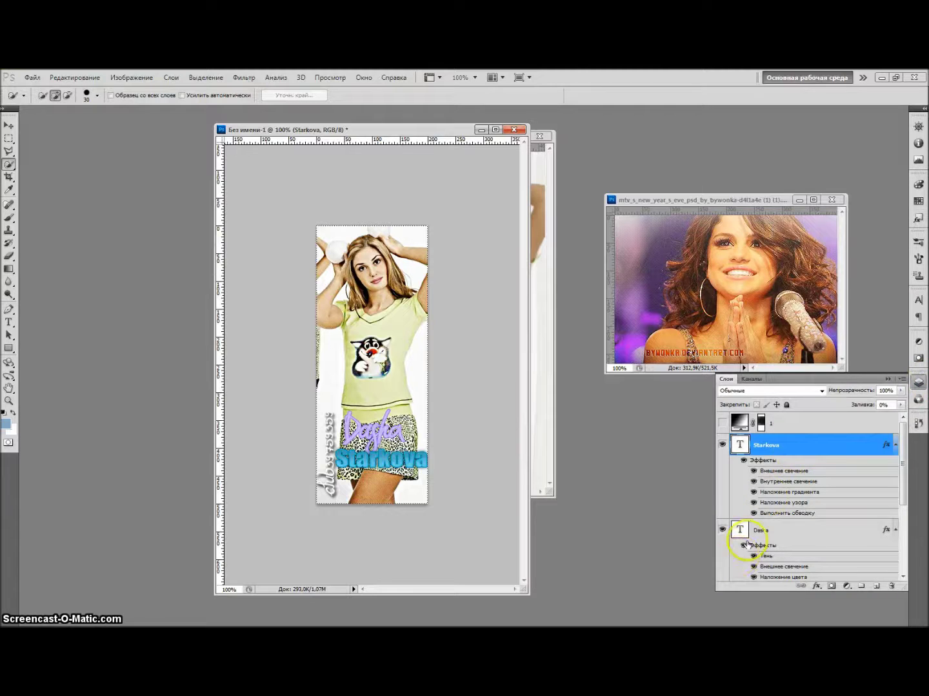
left_click_drag(754, 536, 785, 417)
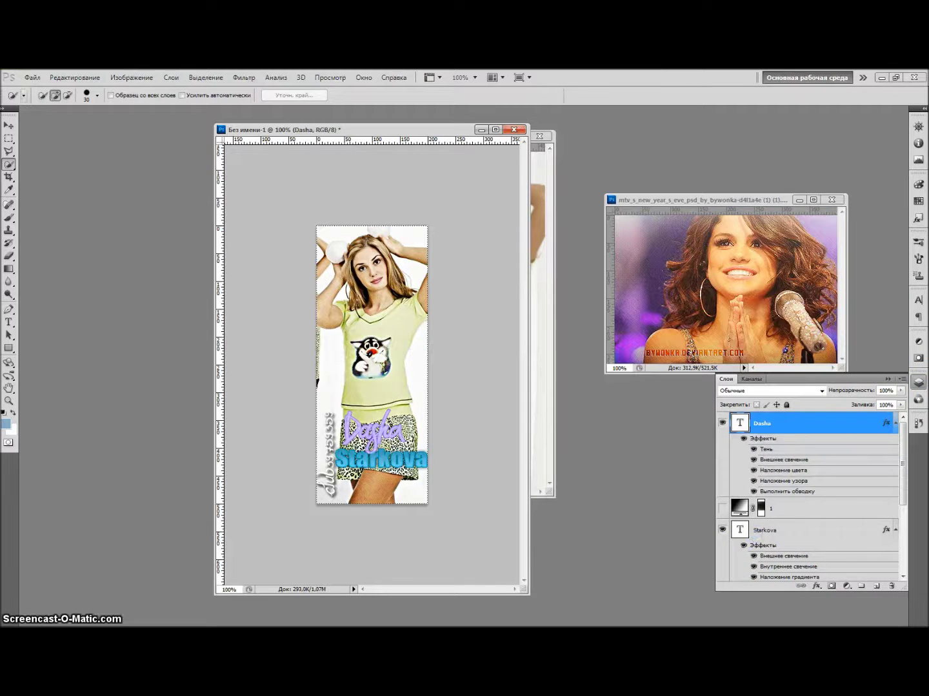
left_click(9, 125)
mouse_move(398, 459)
left_mouse_down()
mouse_move(375, 456)
mouse_move(403, 464)
mouse_move(404, 453)
mouse_move(405, 462)
left_mouse_up()
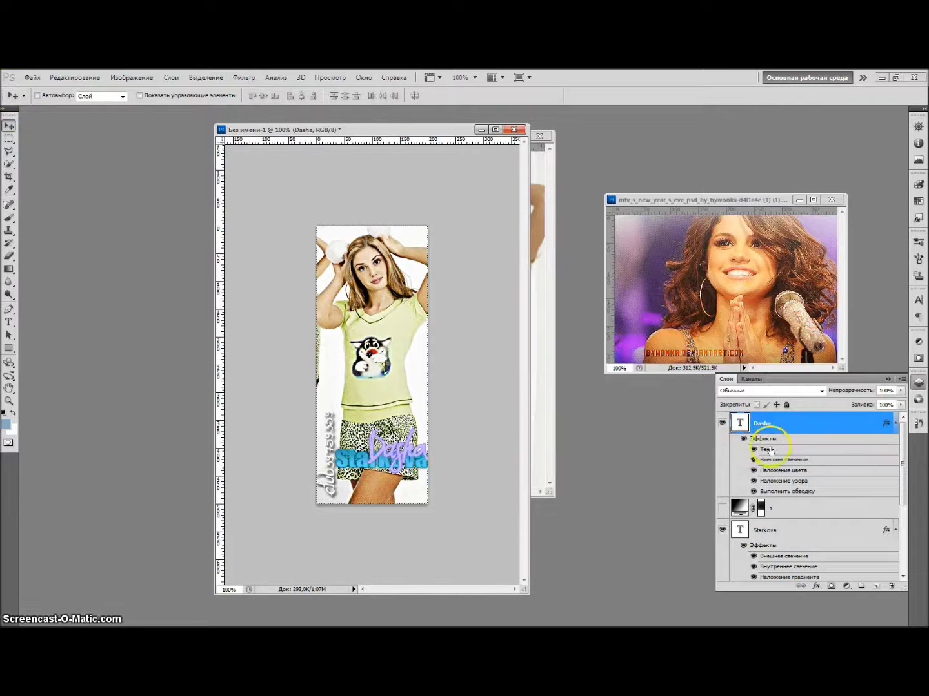
left_click(917, 219)
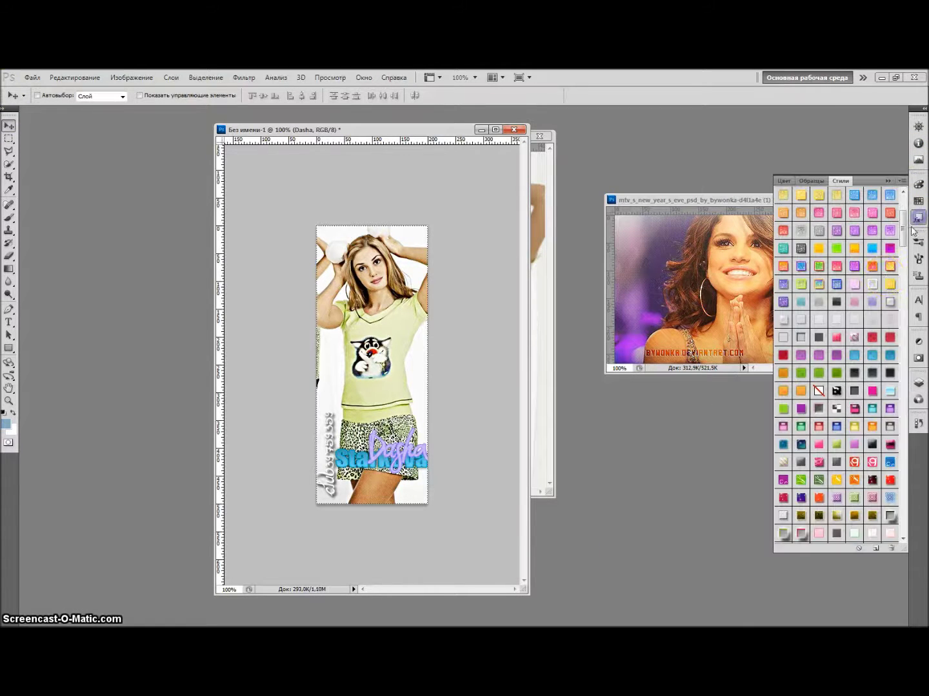
left_click(889, 265)
scroll(883, 290, "down", 3)
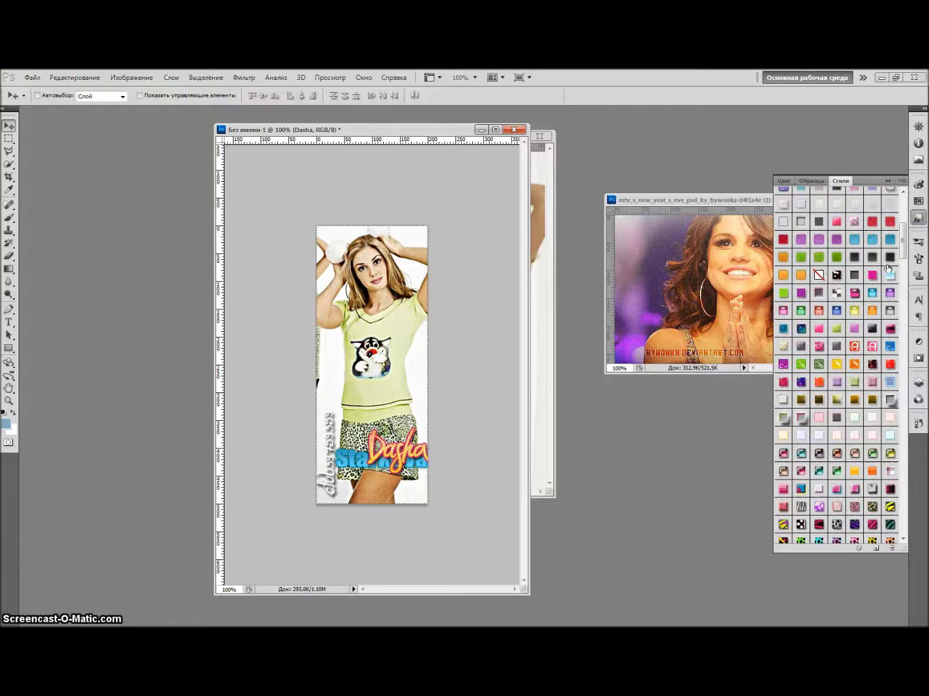
scroll(827, 314, "up", 5)
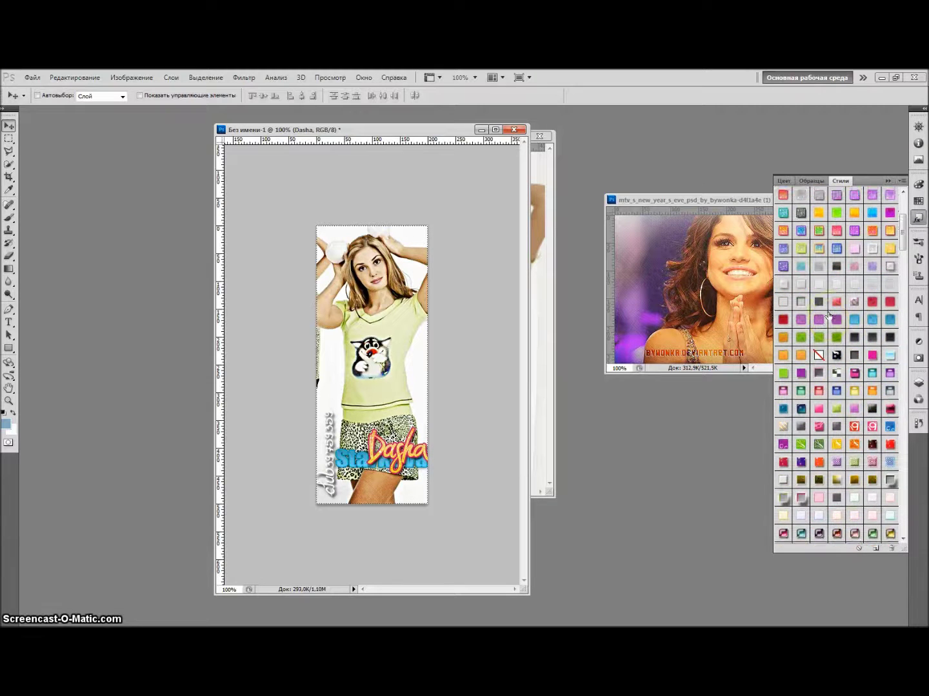
scroll(828, 315, "up", 3)
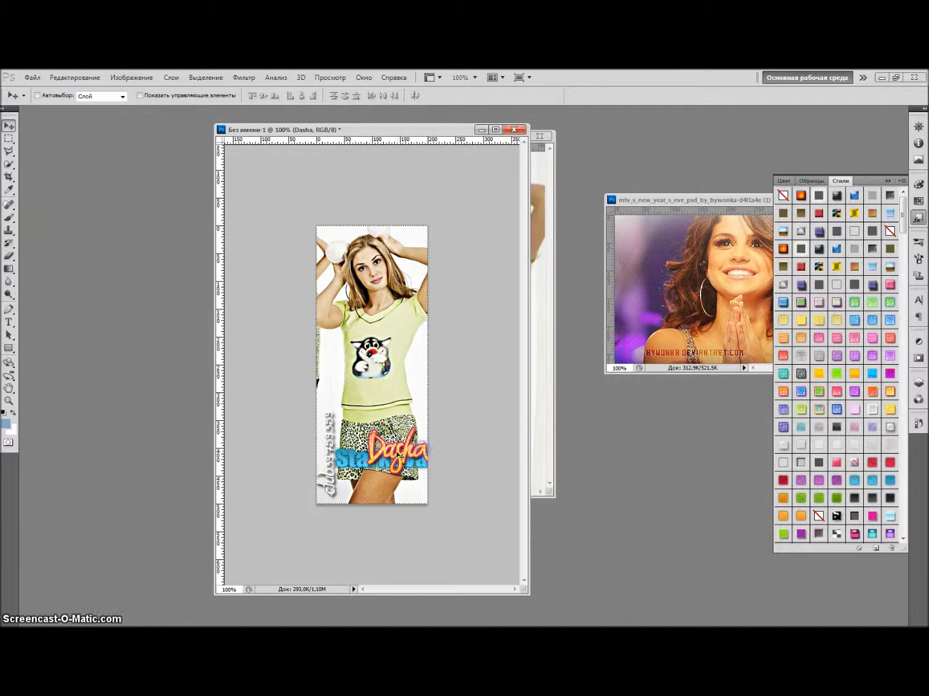
key("Up")
key("Up")
key("Up")
key("Up")
key("Up")
key("Up")
key("Up")
key("Up")
key("Up")
key("Up")
key("Up")
key("Up")
key("Up")
key("Up")
key("Up")
key("Up")
key("Up")
key("Up")
mouse_move(396, 446)
left_mouse_down()
mouse_move(359, 445)
mouse_move(397, 445)
left_mouse_up()
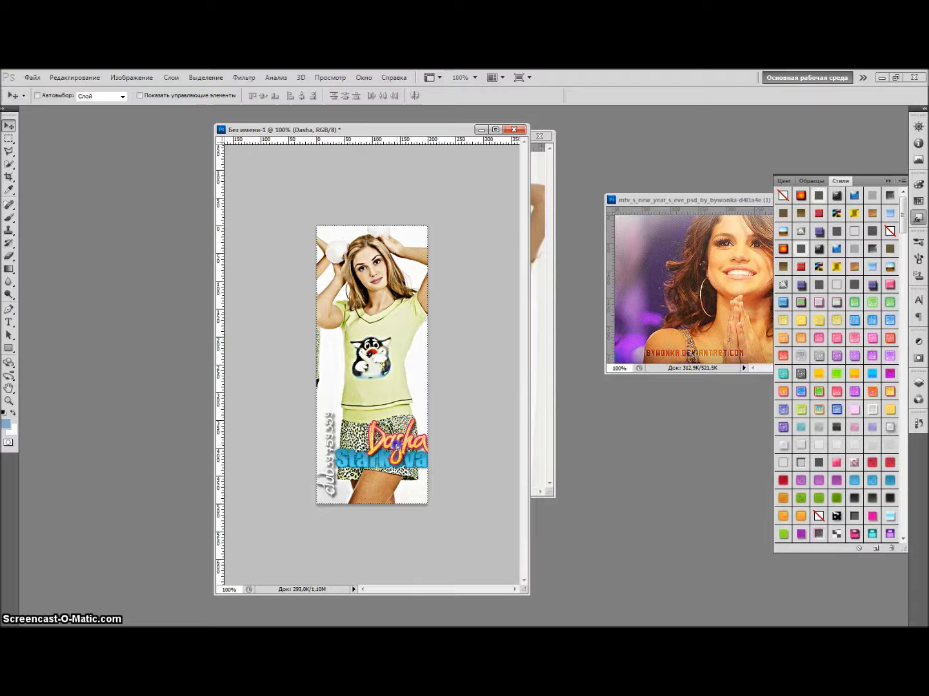